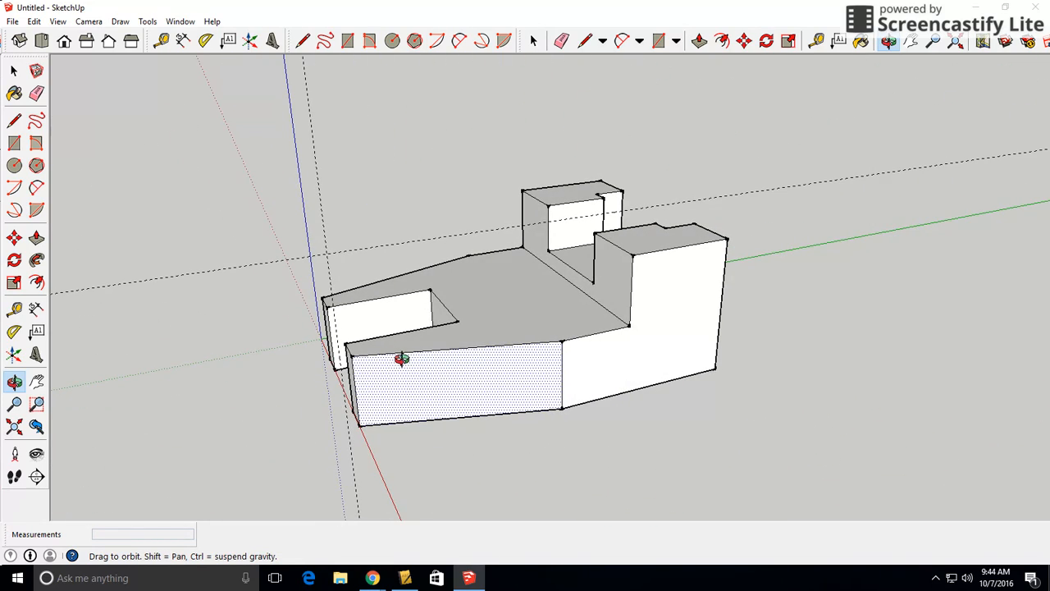
Review which toolbars are enabled in the toolbar list, and close it without changes
{"action": "key", "text": "p"}
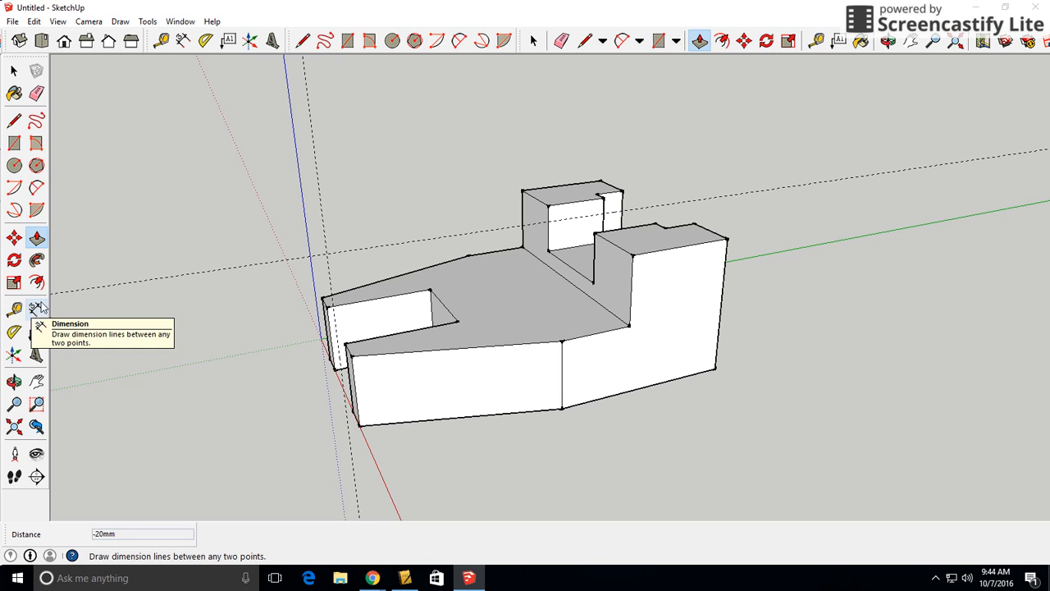
{"action": "left_click", "coordinate": [56, 22]}
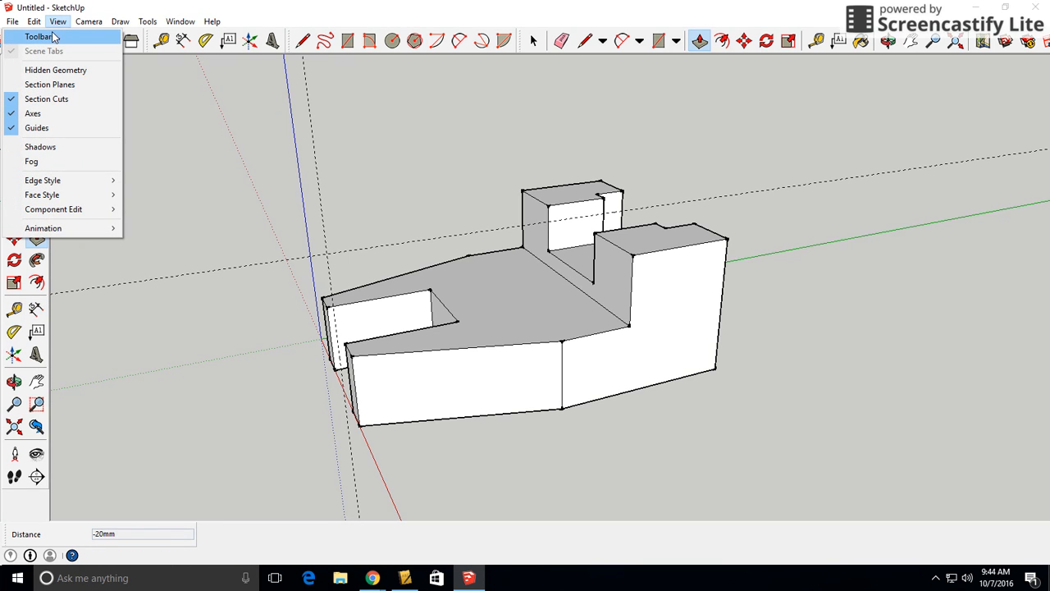
{"action": "left_click", "coordinate": [52, 34]}
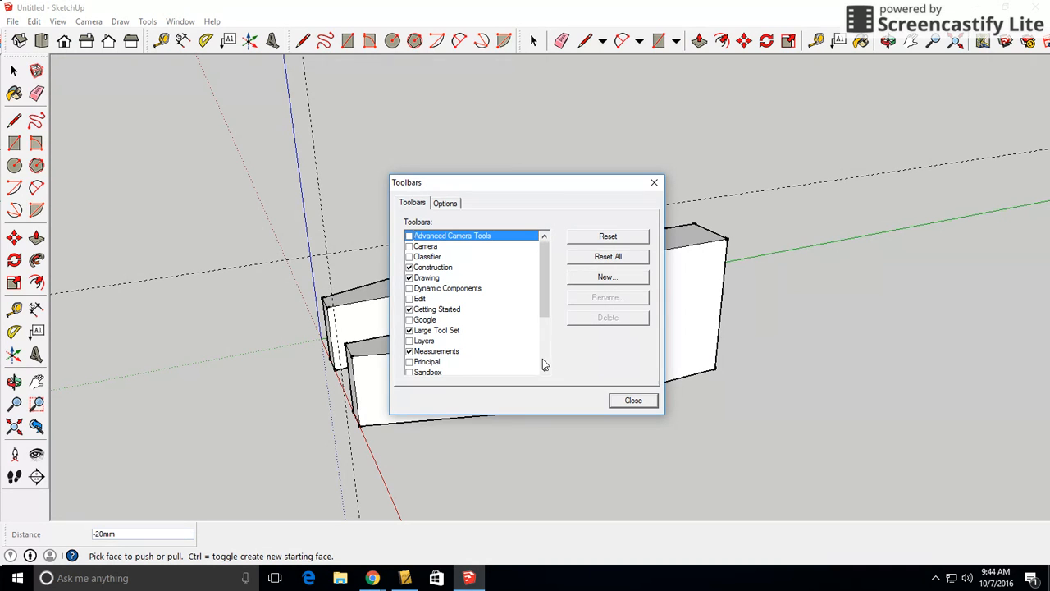
{"action": "left_click", "coordinate": [636, 399]}
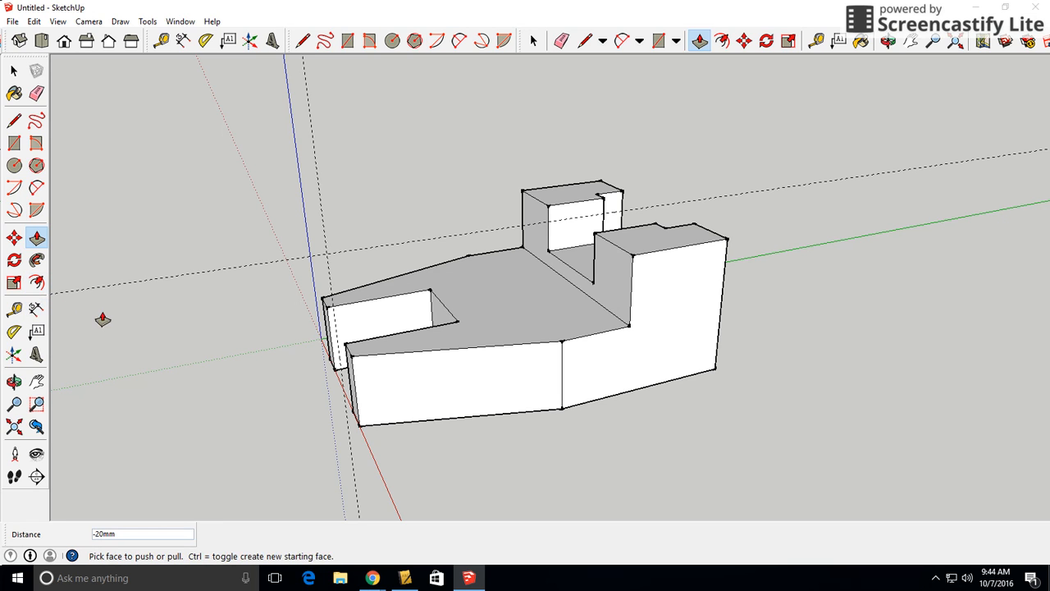
Erase the dashed guide lines crossing behind and in front of the model
{"action": "middle_click_drag", "start_coordinate": [111, 319], "coordinate": [198, 337]}
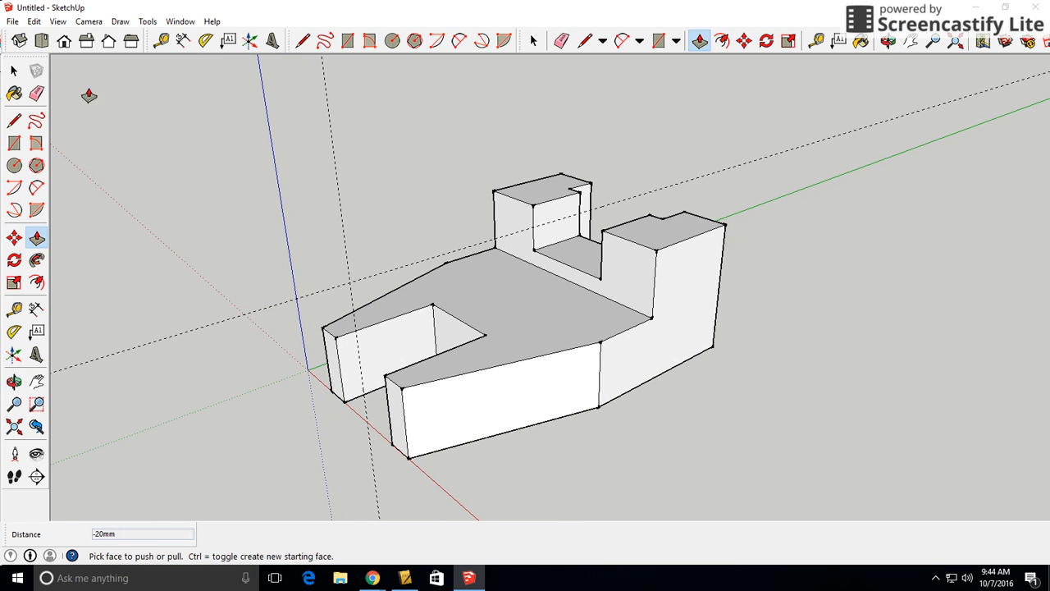
{"action": "left_click", "coordinate": [36, 94]}
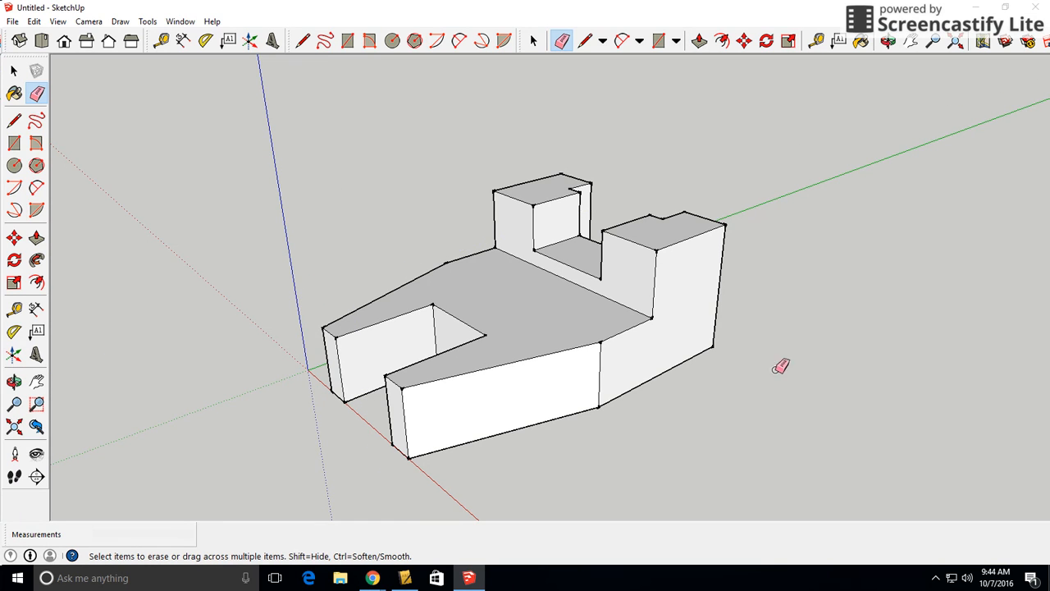
{"action": "mouse_move", "coordinate": [424, 390]}
{"action": "middle_mouse_down"}
{"action": "mouse_move", "coordinate": [410, 399]}
{"action": "mouse_move", "coordinate": [580, 287]}
{"action": "mouse_move", "coordinate": [492, 352]}
{"action": "mouse_move", "coordinate": [448, 286]}
{"action": "middle_mouse_up"}
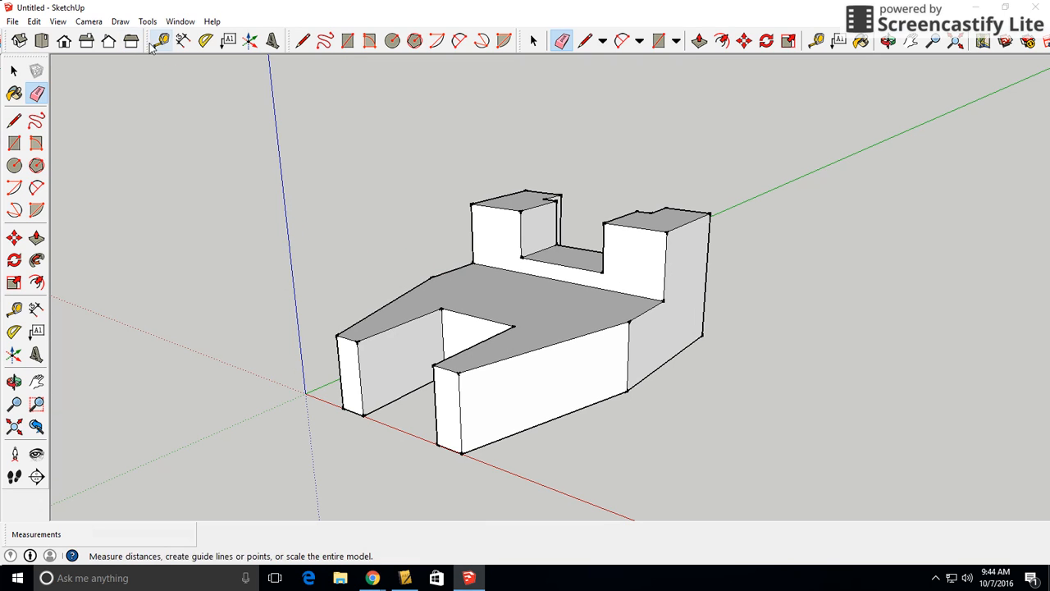
Dimension the full height of the tall rear block along its outer vertical edge, placing the dimension clear of the model
{"action": "left_click", "coordinate": [36, 309]}
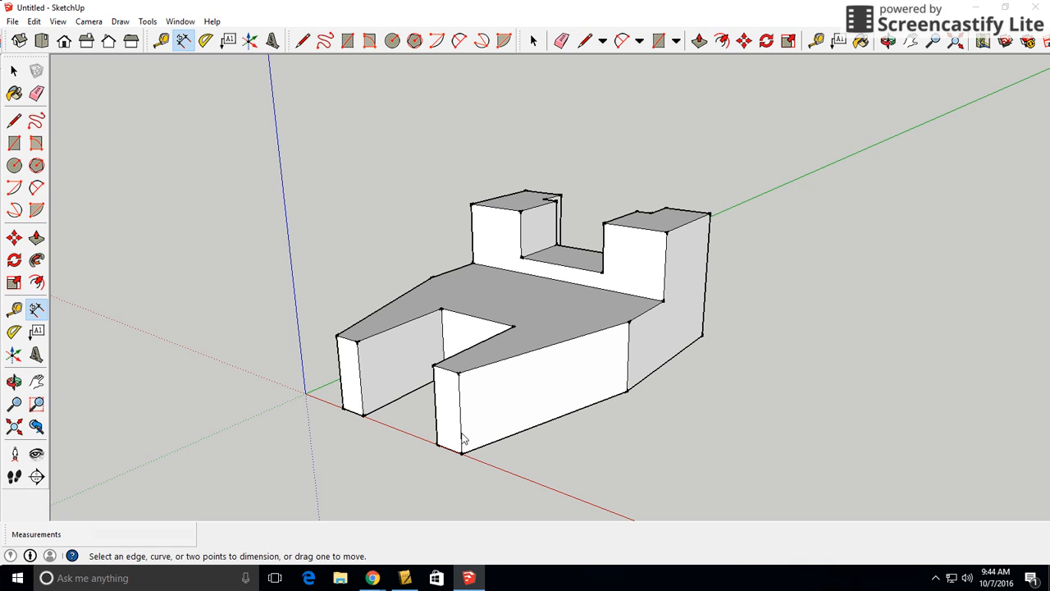
{"action": "middle_click_drag", "start_coordinate": [648, 358], "coordinate": [725, 452]}
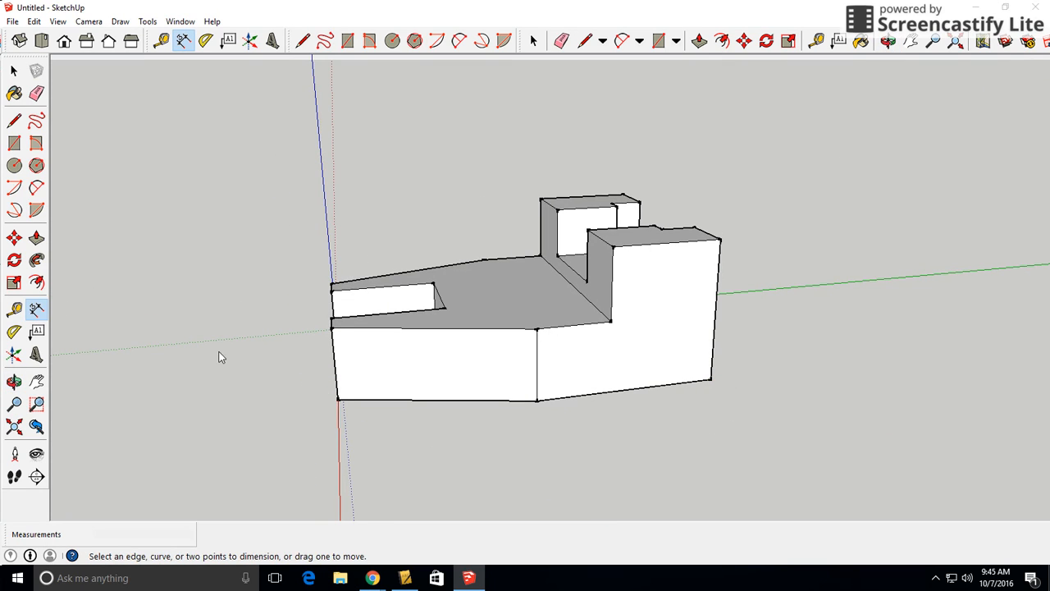
{"action": "left_click", "coordinate": [711, 381]}
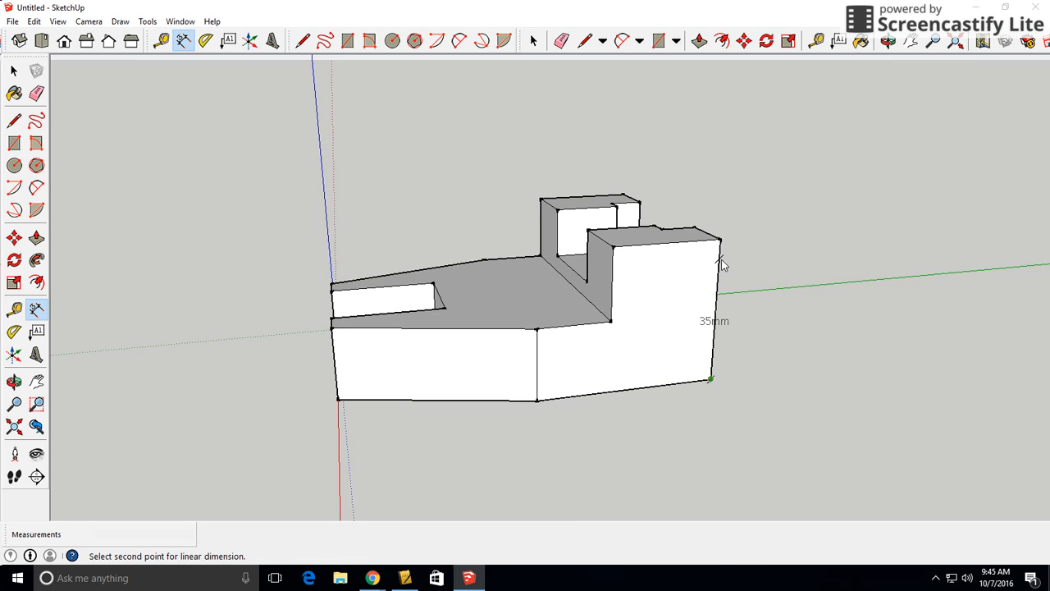
{"action": "left_click", "coordinate": [721, 242]}
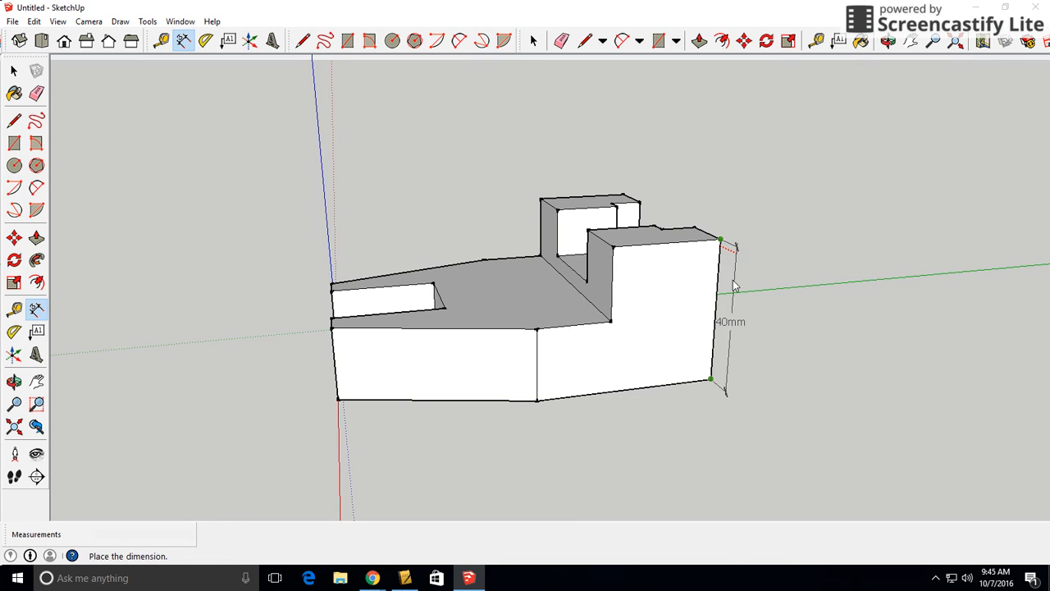
{"action": "middle_click_drag", "start_coordinate": [746, 305], "coordinate": [830, 321]}
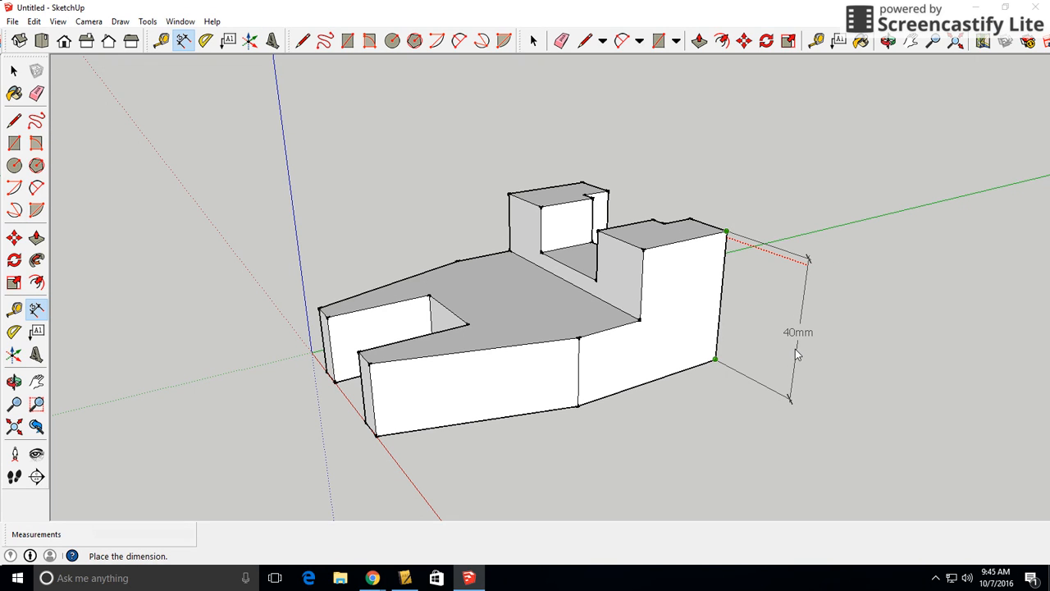
{"action": "left_click", "coordinate": [795, 349]}
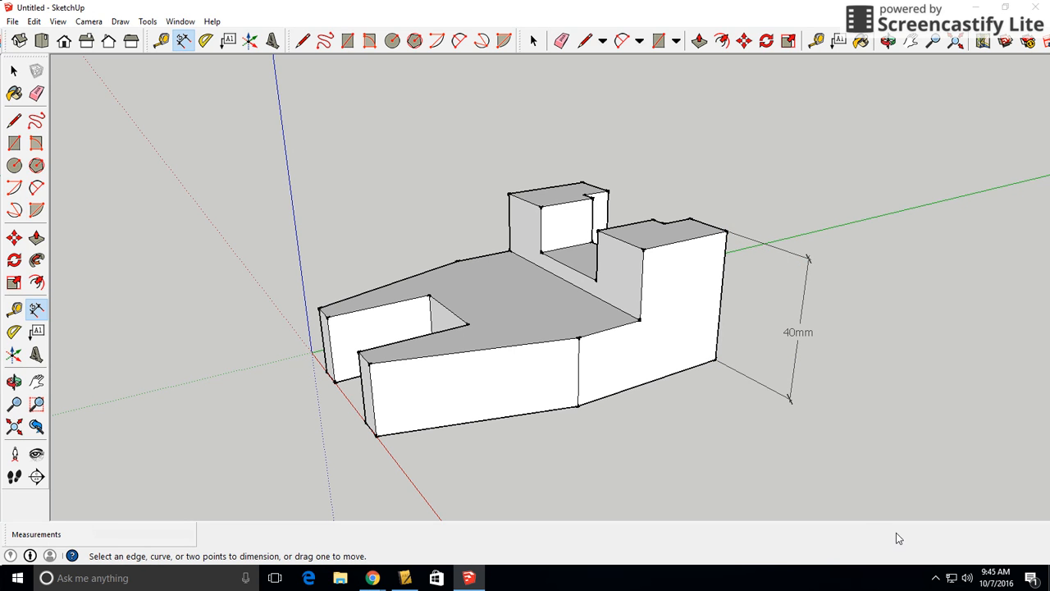
Dimension the model's overall length between the front and rear outer bottom corners, lined up with the lower end of the height dimension
{"action": "mouse_move", "coordinate": [868, 453]}
{"action": "middle_mouse_down"}
{"action": "mouse_move", "coordinate": [403, 358]}
{"action": "mouse_move", "coordinate": [544, 415]}
{"action": "mouse_move", "coordinate": [884, 452]}
{"action": "middle_mouse_up"}
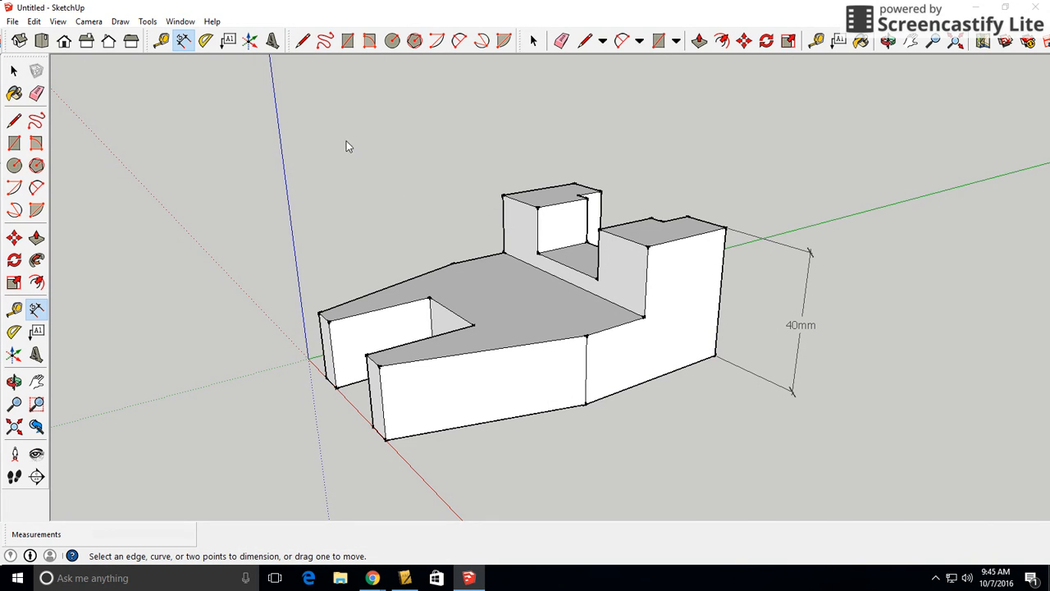
{"action": "left_click", "coordinate": [386, 440]}
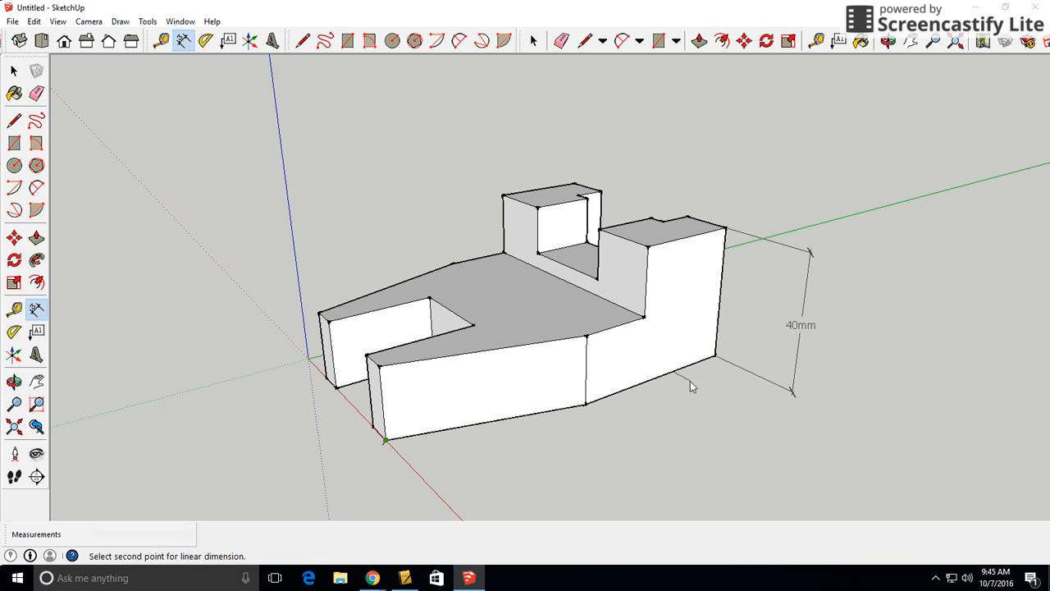
{"action": "left_click", "coordinate": [714, 359]}
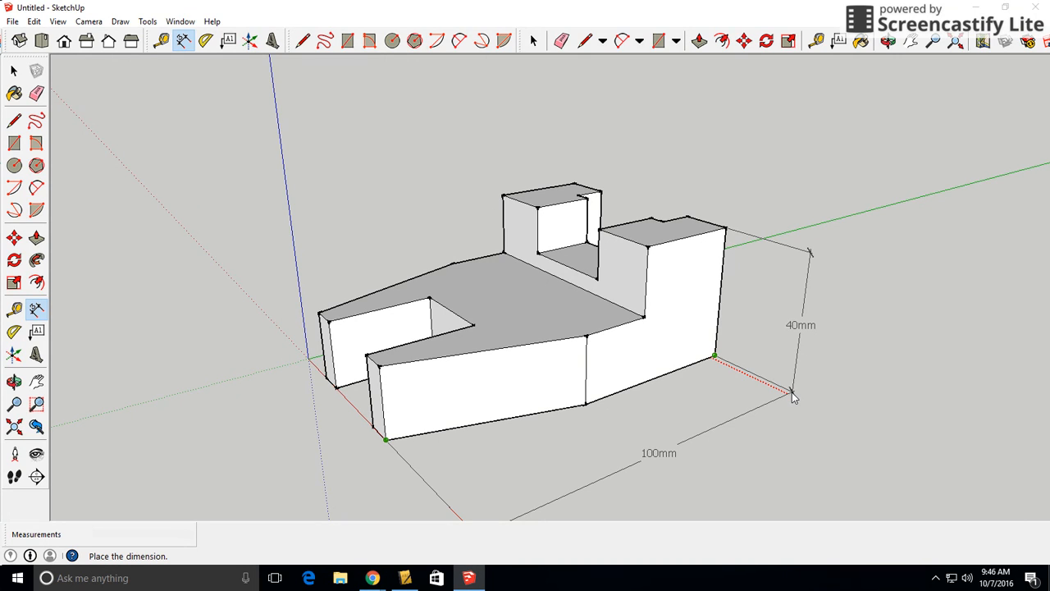
{"action": "left_click", "coordinate": [794, 397]}
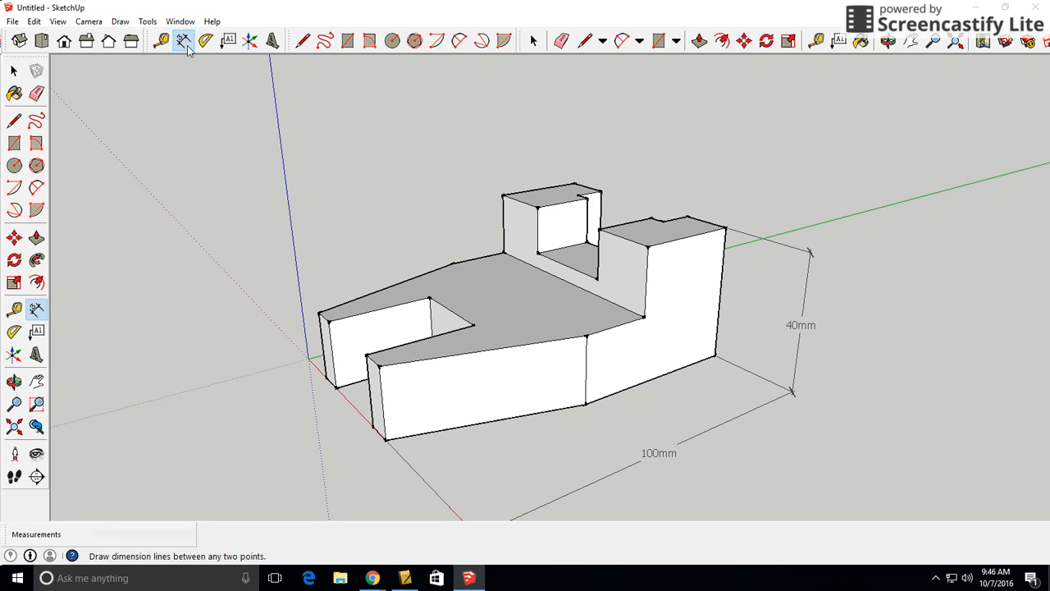
Undo the overall length dimension that was picked up while starting at the front bottom corner
{"action": "left_click", "coordinate": [393, 448]}
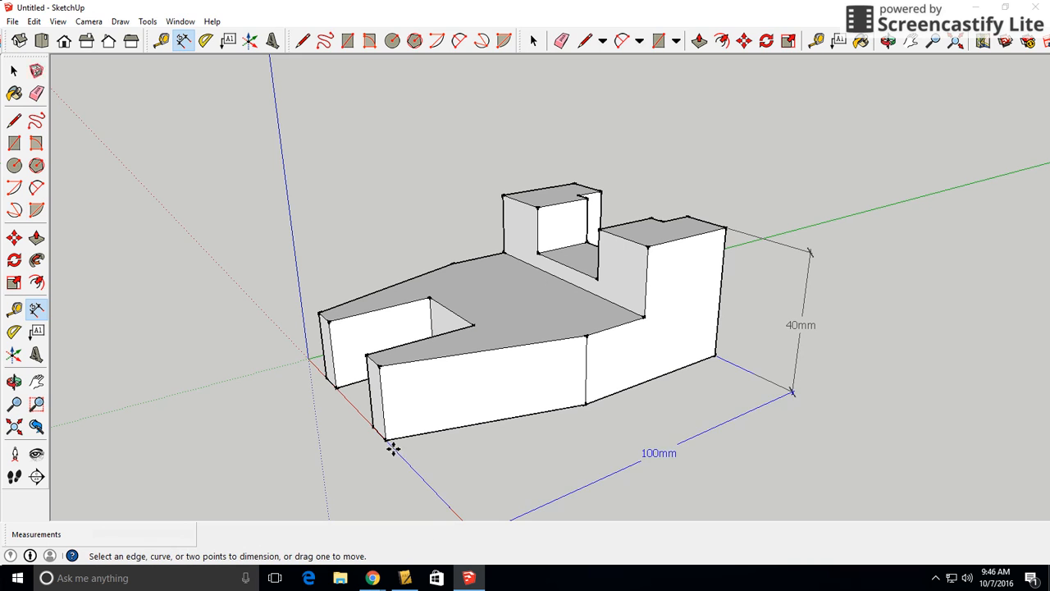
{"action": "left_click", "coordinate": [388, 442]}
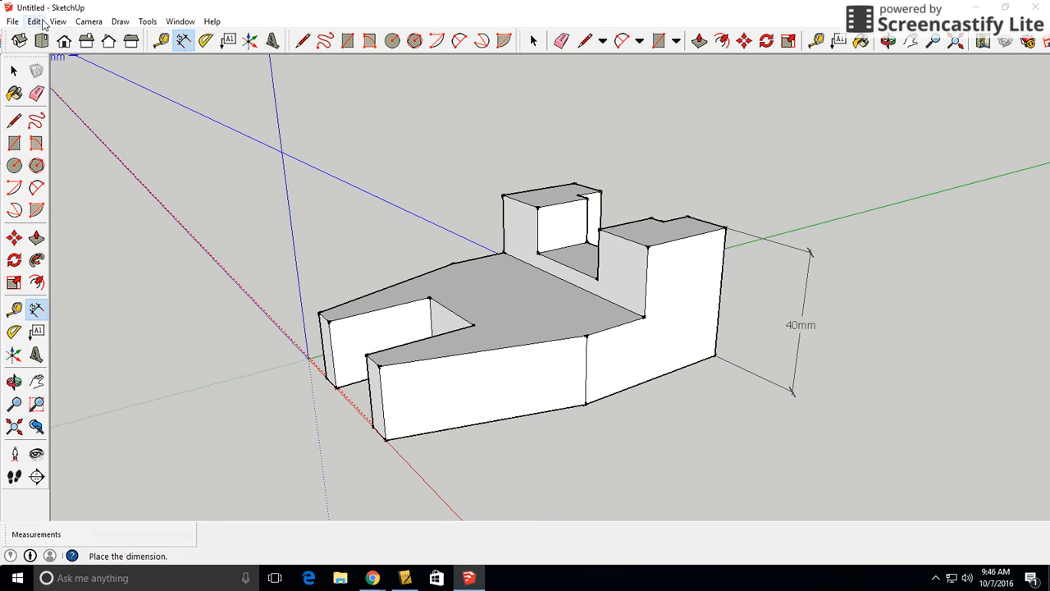
{"action": "left_click", "coordinate": [37, 22]}
{"action": "left_click", "coordinate": [41, 38]}
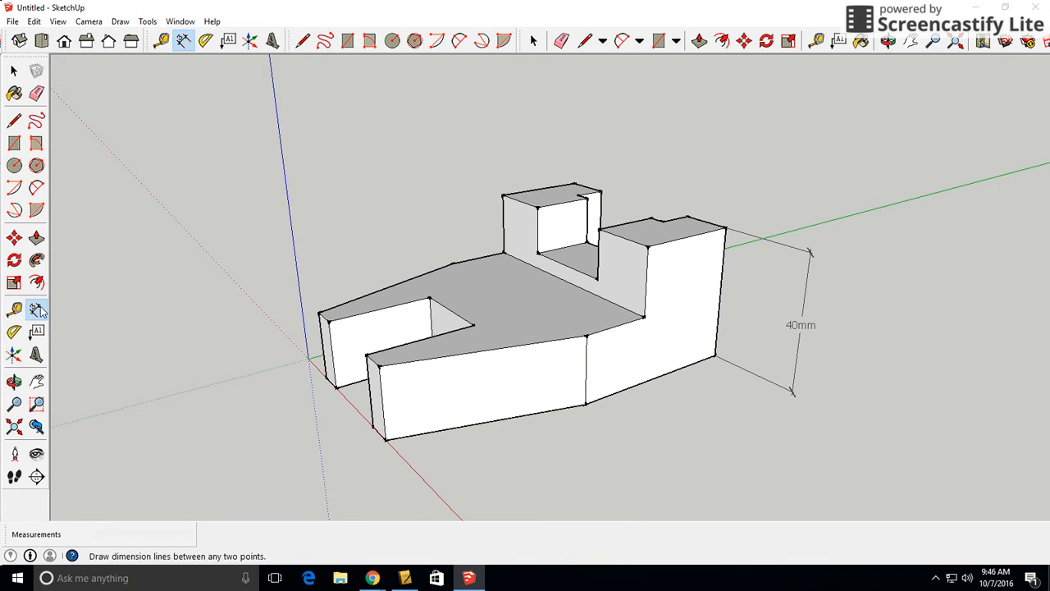
Add the overall length dimension again from the front bottom corner to the rear bottom corner, meeting the height dimension's lower end
{"action": "left_click", "coordinate": [384, 440]}
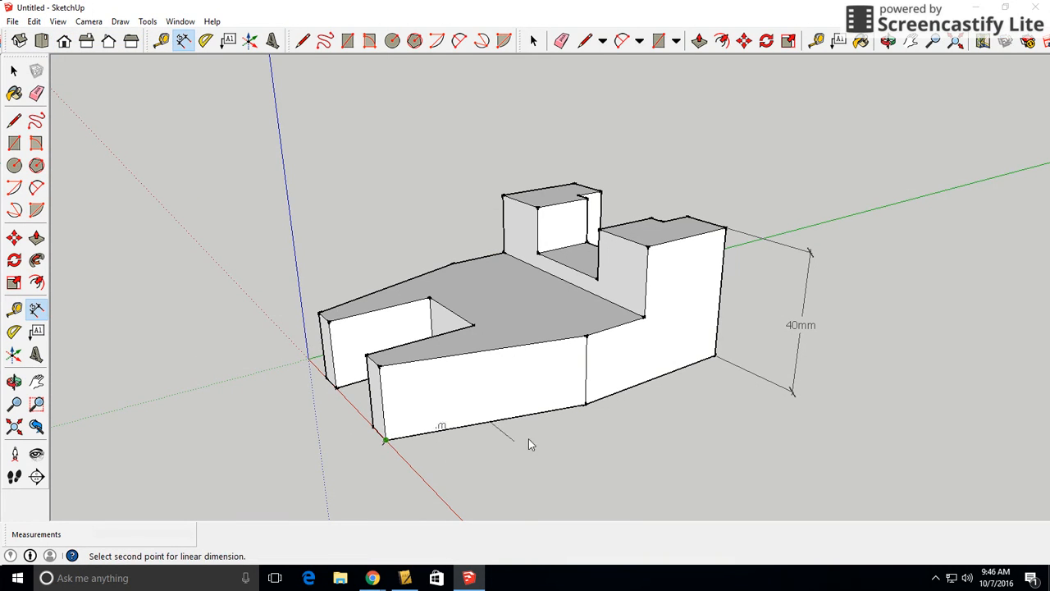
{"action": "left_click", "coordinate": [715, 359]}
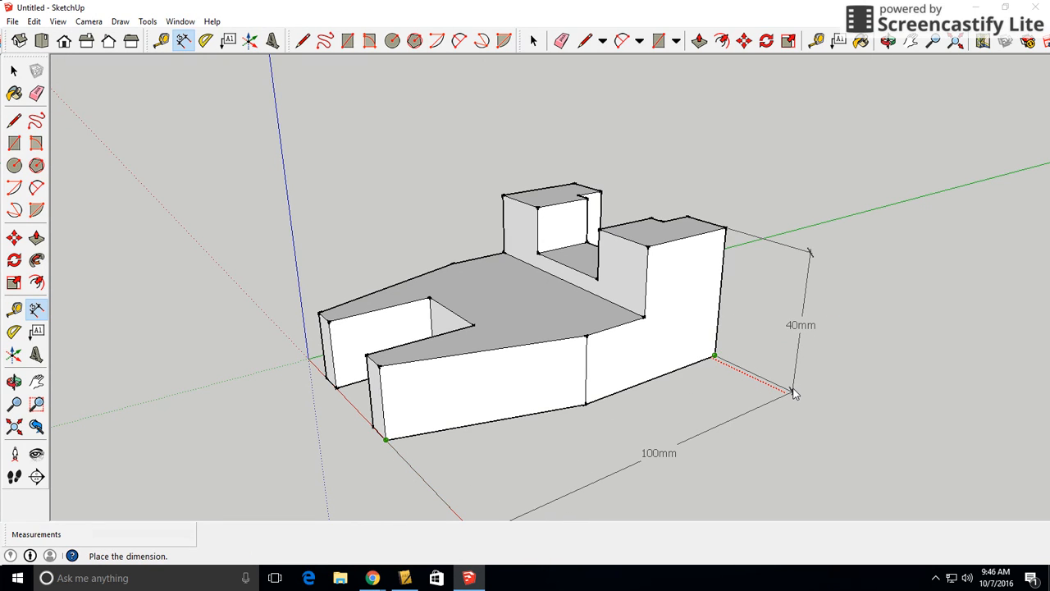
{"action": "left_click", "coordinate": [795, 394]}
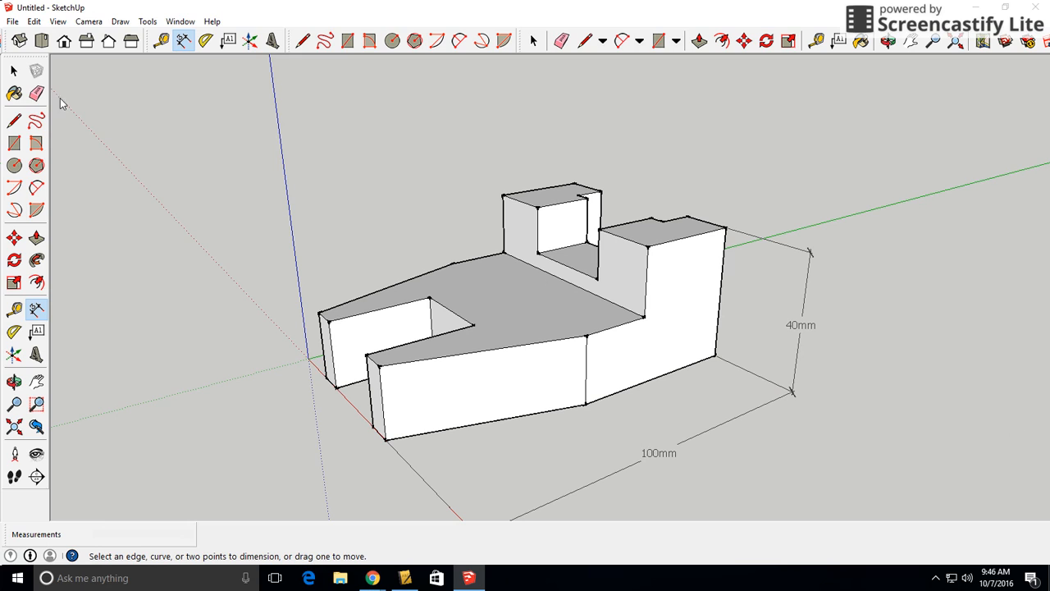
Dimension the lengthwise distance from the side's bottom bend corner to the front corner, placing it between the model and the overall length dimension
{"action": "left_click", "coordinate": [14, 72]}
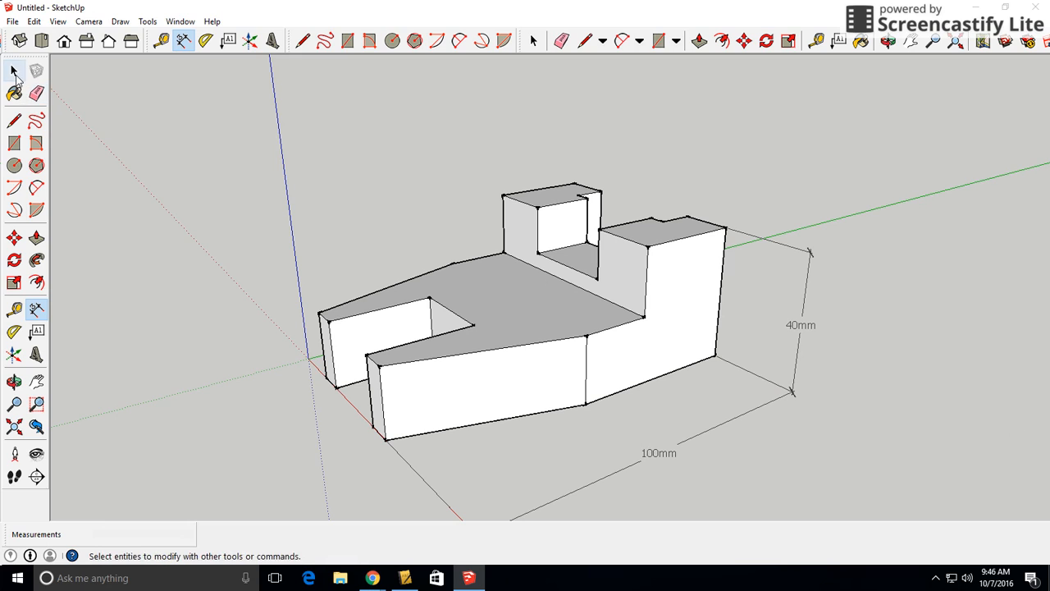
{"action": "left_click", "coordinate": [36, 309]}
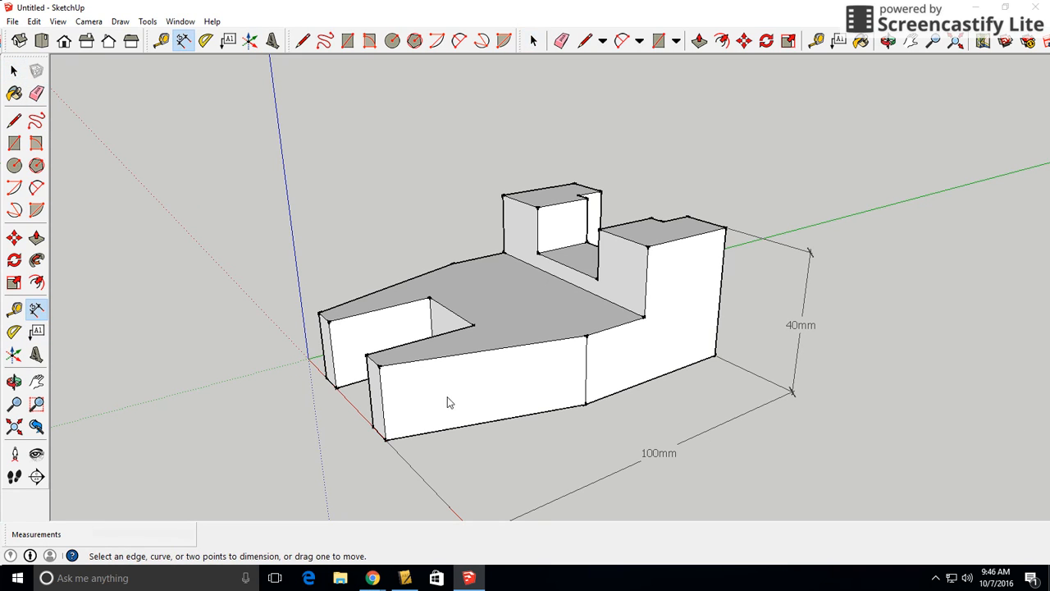
{"action": "left_click", "coordinate": [585, 404]}
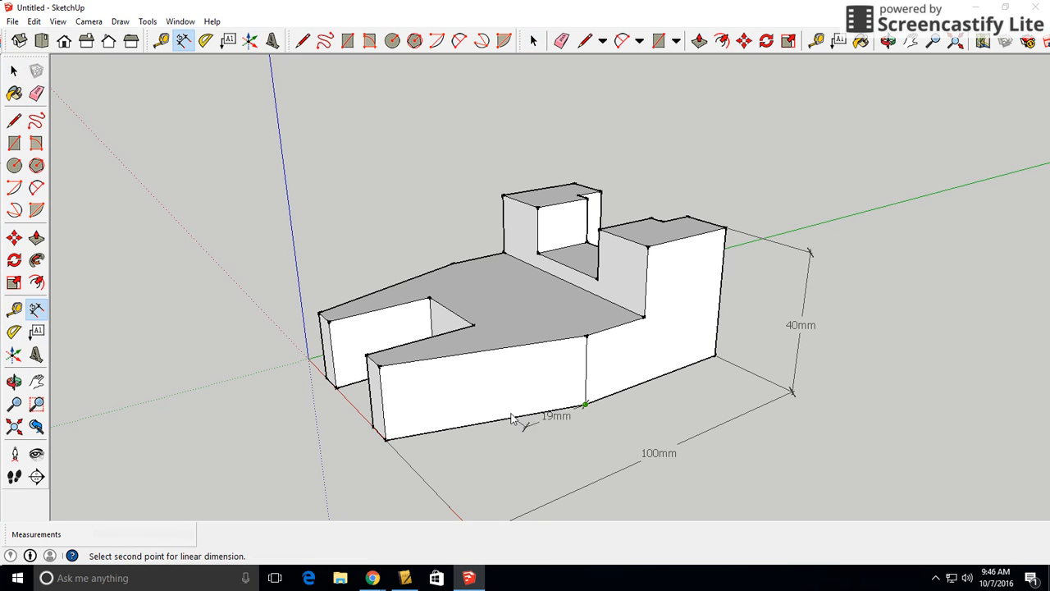
{"action": "left_click", "coordinate": [385, 440]}
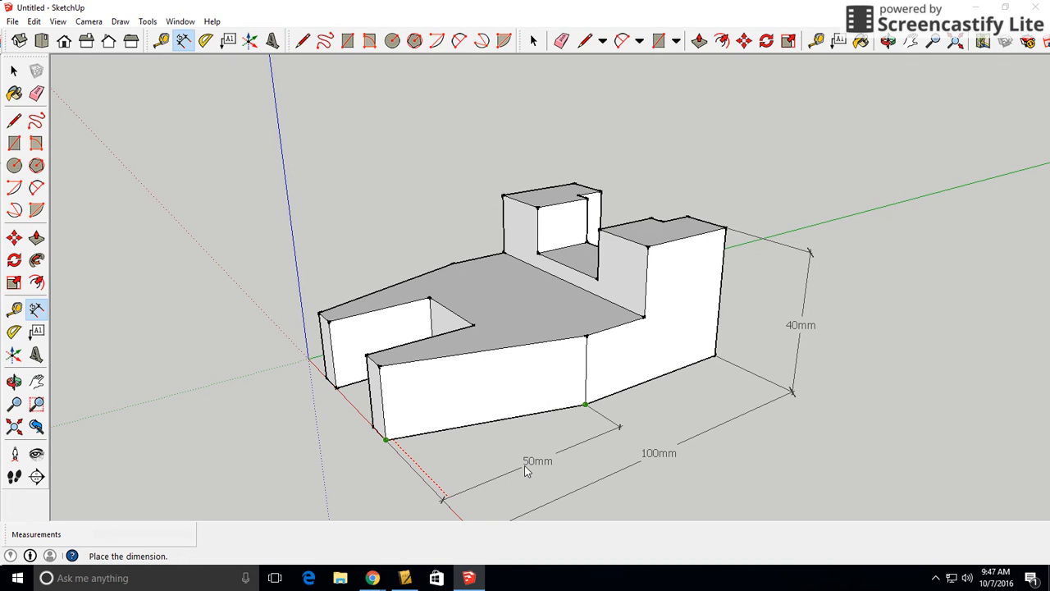
{"action": "left_click", "coordinate": [525, 467]}
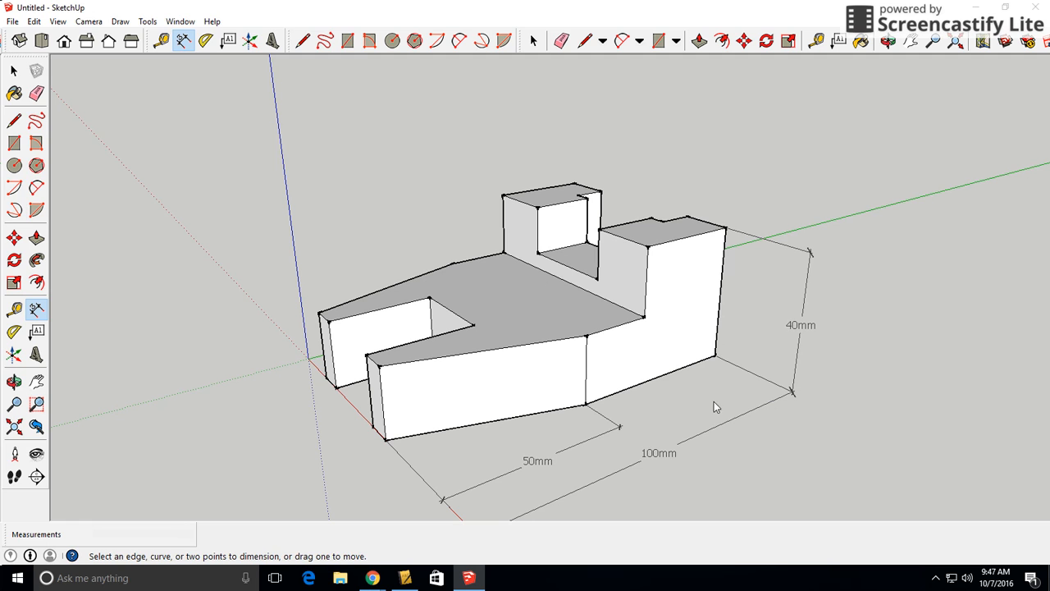
Dimension the front width between the outer bottom corners of the two prongs, placing the dimension in front of the model
{"action": "middle_click_drag", "start_coordinate": [429, 411], "coordinate": [595, 349]}
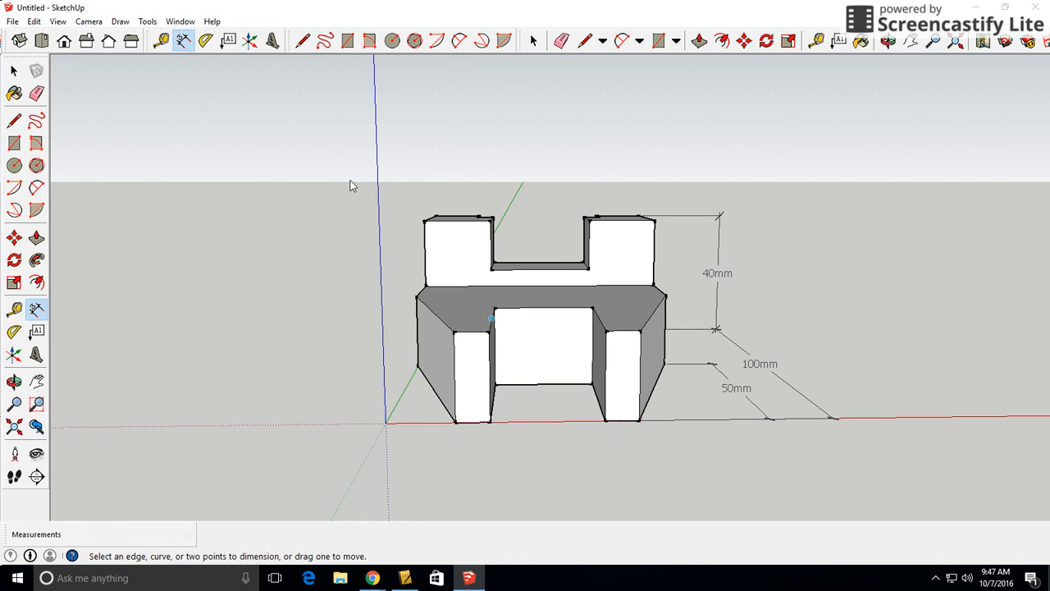
{"action": "left_click", "coordinate": [456, 422]}
{"action": "left_click", "coordinate": [639, 422]}
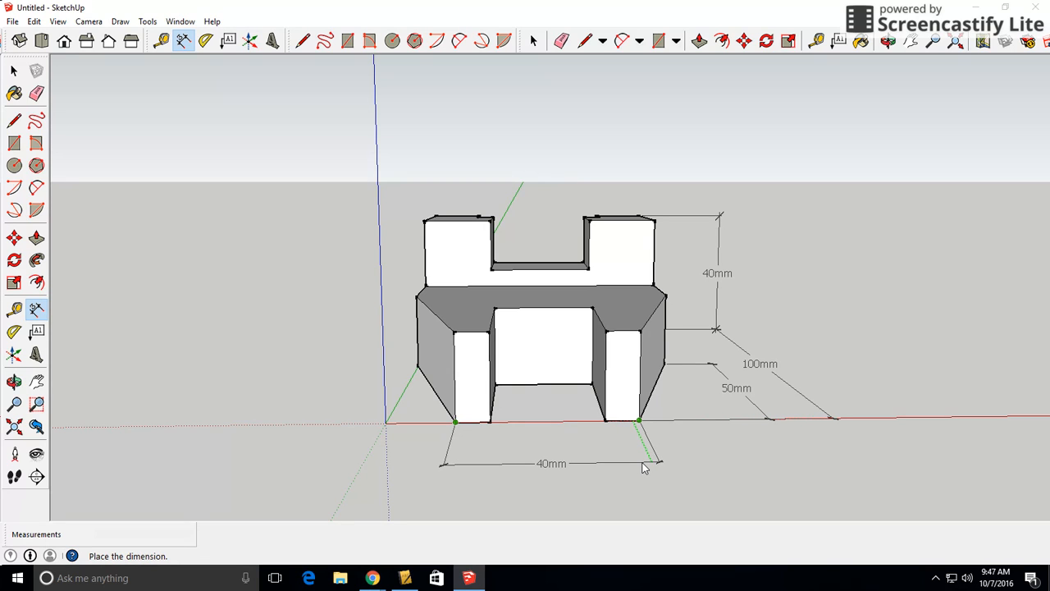
{"action": "left_click", "coordinate": [644, 467]}
Dimension the body width between the two upper side bend corners, placing the dimension on the model's top face
{"action": "key", "text": "o"}
{"action": "left_click_drag", "start_coordinate": [862, 399], "coordinate": [649, 417]}
{"action": "middle_click_drag", "start_coordinate": [649, 417], "coordinate": [613, 438]}
{"action": "scroll", "coordinate": [613, 438], "scroll_direction": "down", "scroll_amount": 1}
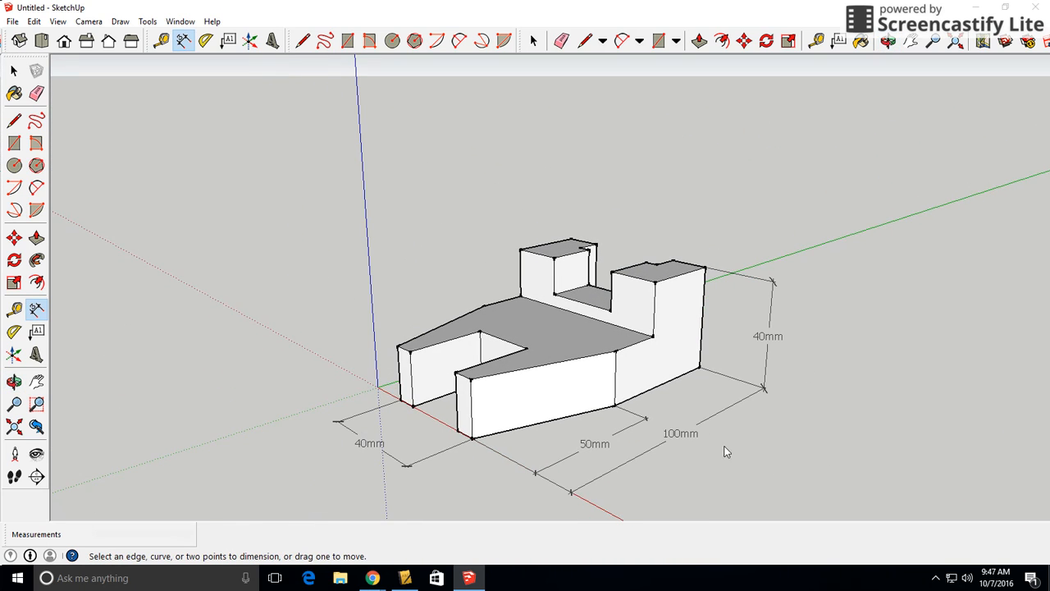
{"action": "middle_click_drag", "start_coordinate": [853, 452], "coordinate": [897, 452]}
{"action": "left_click_drag", "start_coordinate": [884, 452], "coordinate": [880, 463]}
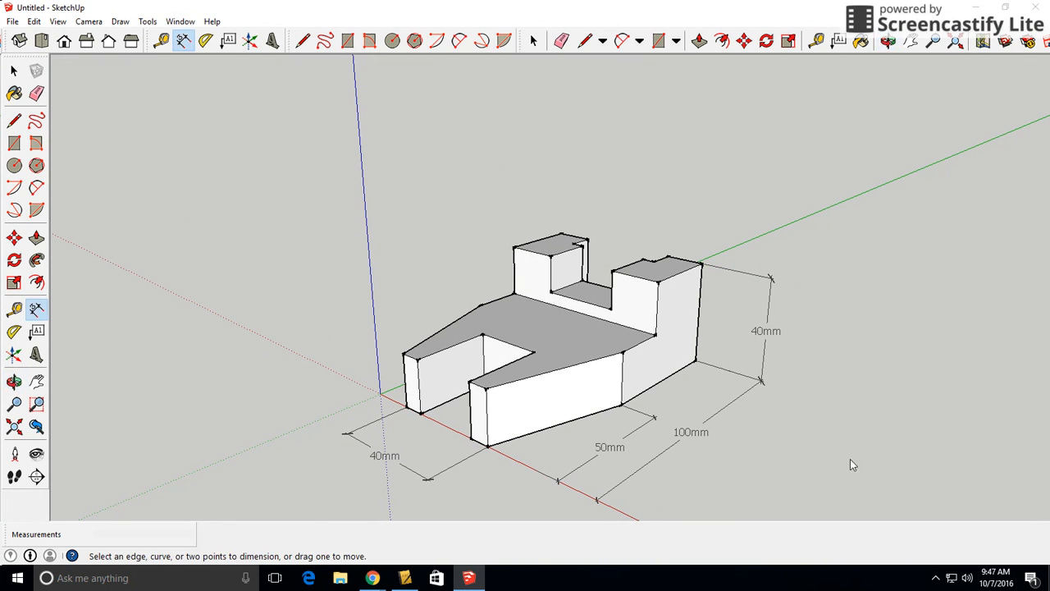
{"action": "mouse_move", "coordinate": [537, 446]}
{"action": "middle_mouse_down"}
{"action": "mouse_move", "coordinate": [626, 410]}
{"action": "mouse_move", "coordinate": [709, 352]}
{"action": "mouse_move", "coordinate": [739, 312]}
{"action": "mouse_move", "coordinate": [640, 387]}
{"action": "mouse_move", "coordinate": [534, 443]}
{"action": "middle_mouse_up"}
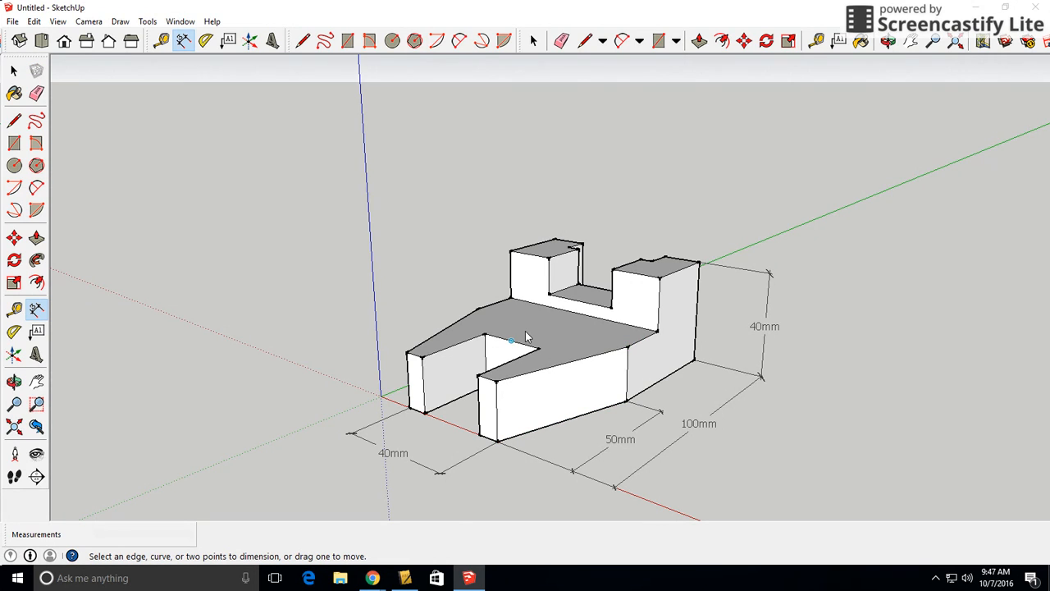
{"action": "middle_click_drag", "start_coordinate": [561, 305], "coordinate": [624, 342]}
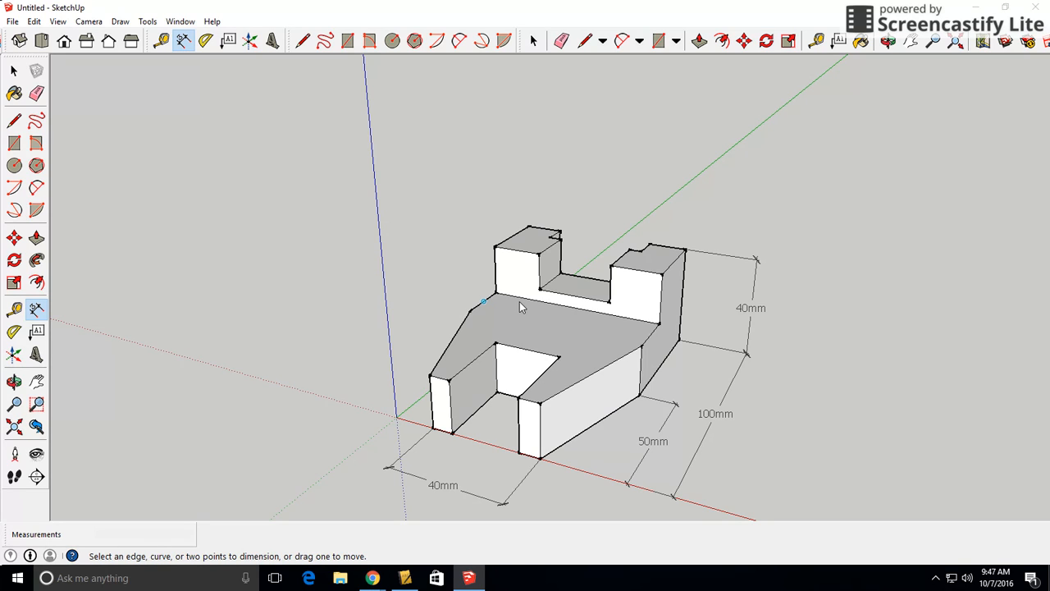
{"action": "left_click", "coordinate": [469, 311]}
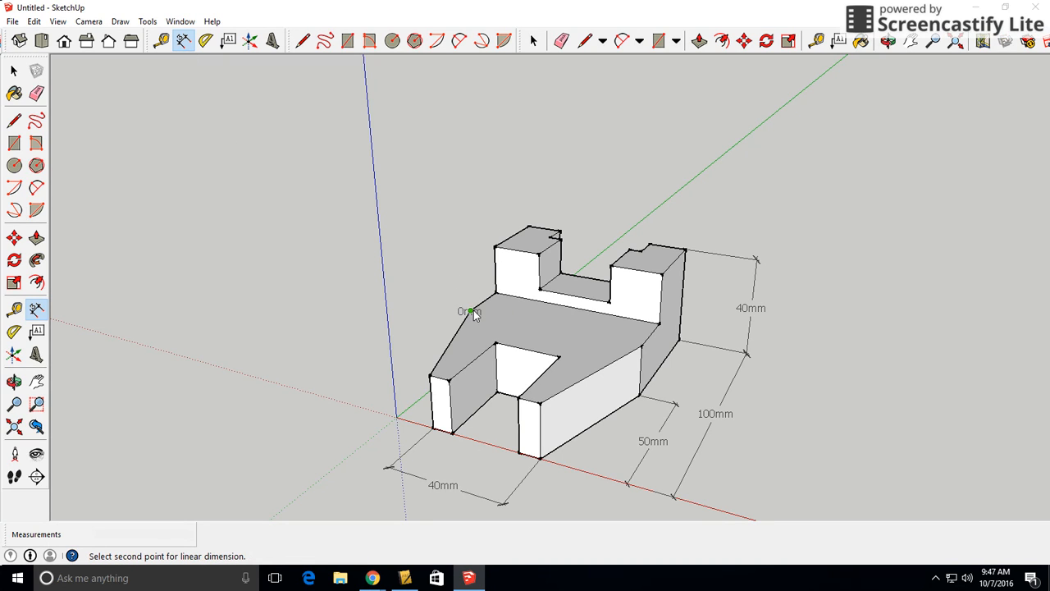
{"action": "left_click", "coordinate": [641, 347]}
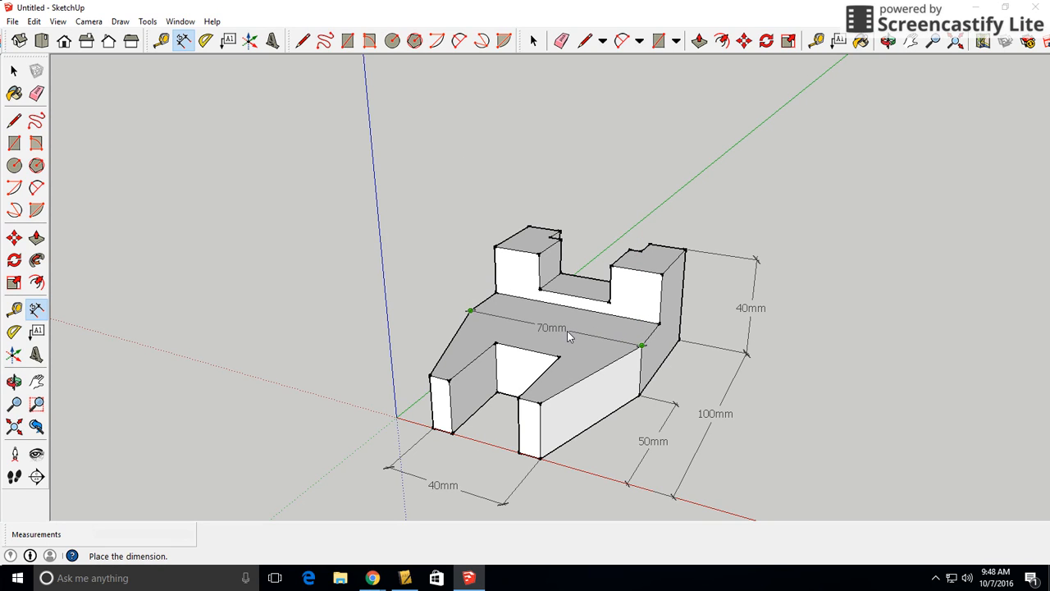
{"action": "left_click", "coordinate": [568, 326]}
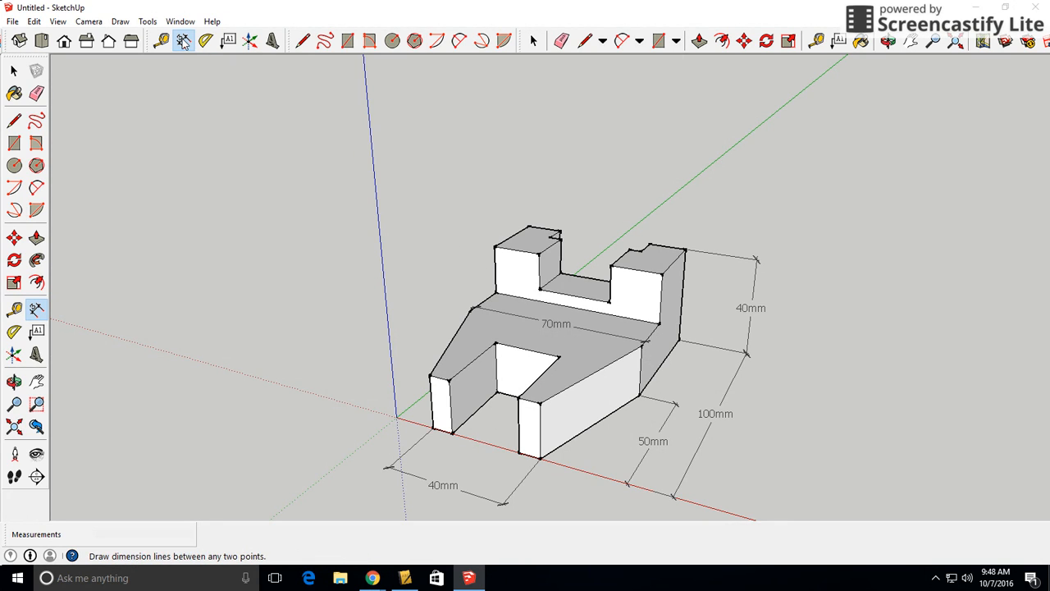
Dimension the slot opening between the prongs' inner front bottom corners, placing it between the model and the overall front width dimension
{"action": "left_click", "coordinate": [451, 434]}
{"action": "left_click", "coordinate": [519, 452]}
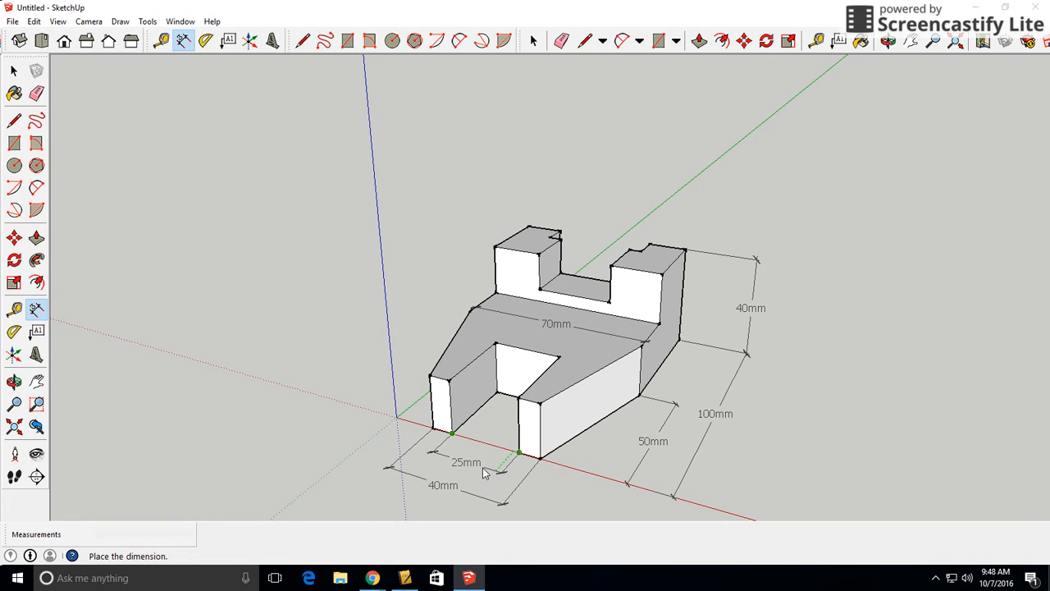
{"action": "left_click", "coordinate": [484, 475]}
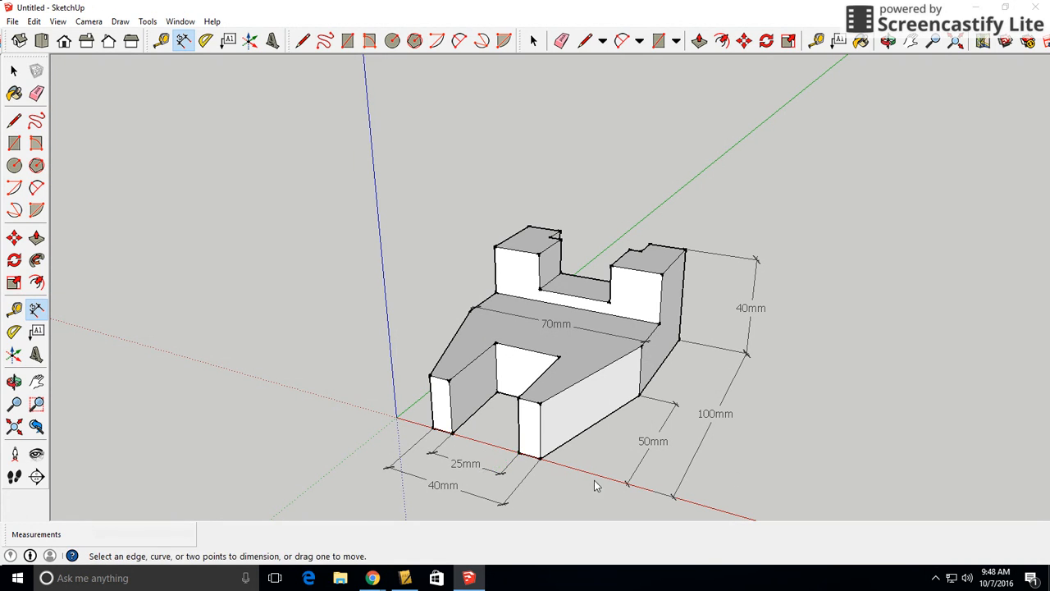
Dimension the outer front vertical edge of the prong nearest the origin, placing it in line with the front width dimension's outer end
{"action": "middle_click_drag", "start_coordinate": [799, 400], "coordinate": [706, 420]}
{"action": "scroll", "coordinate": [668, 438], "scroll_direction": "down", "scroll_amount": 2}
{"action": "middle_click_drag", "start_coordinate": [778, 456], "coordinate": [743, 438]}
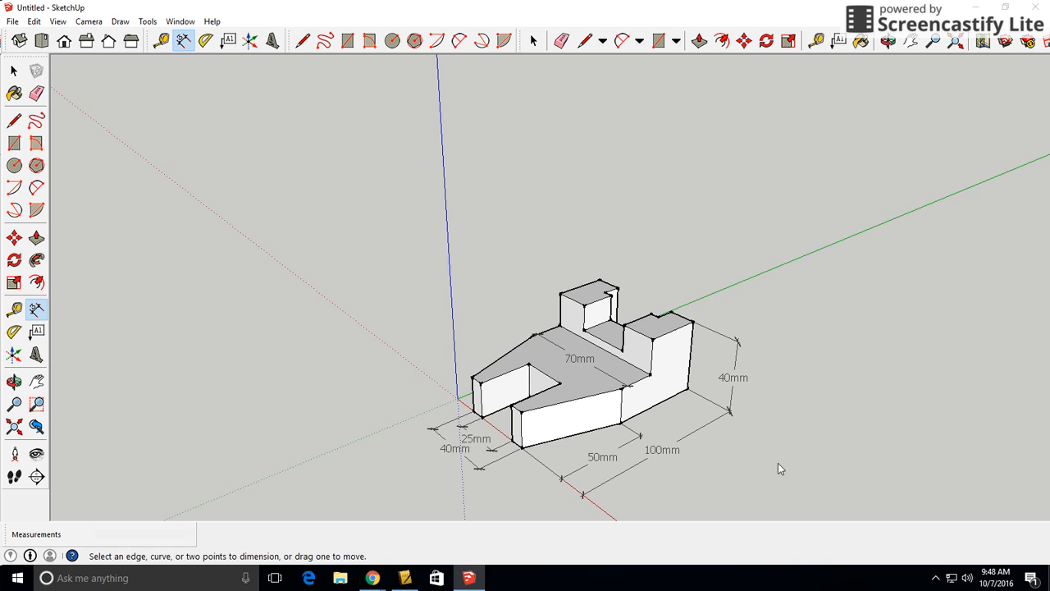
{"action": "middle_click_drag", "start_coordinate": [502, 419], "coordinate": [547, 413]}
{"action": "scroll", "coordinate": [603, 400], "scroll_direction": "up", "scroll_amount": 3}
{"action": "scroll", "coordinate": [546, 413], "scroll_direction": "up", "scroll_amount": 2}
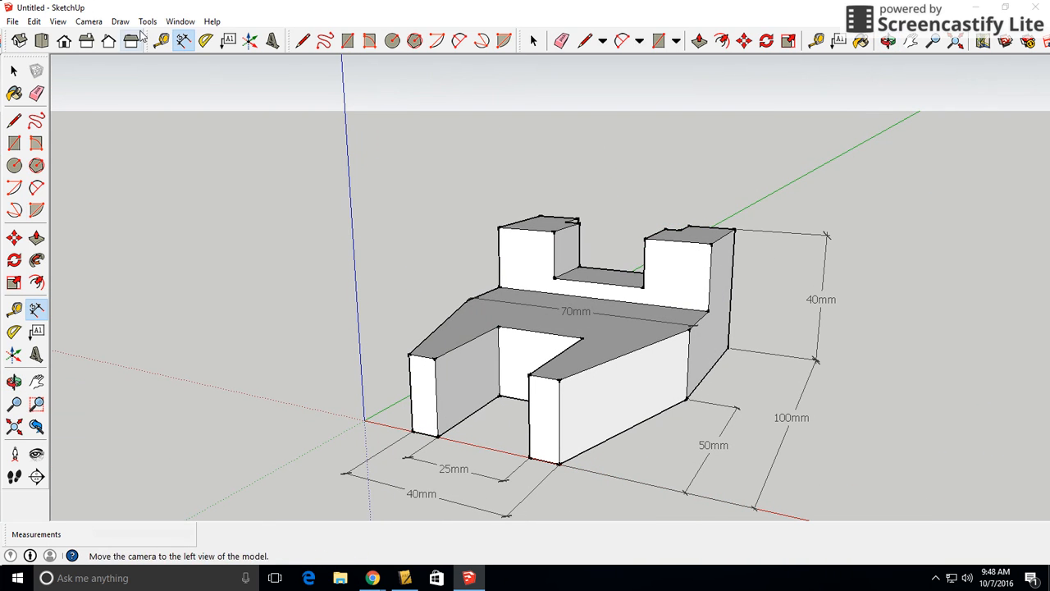
{"action": "left_click", "coordinate": [412, 431]}
{"action": "left_click", "coordinate": [410, 355]}
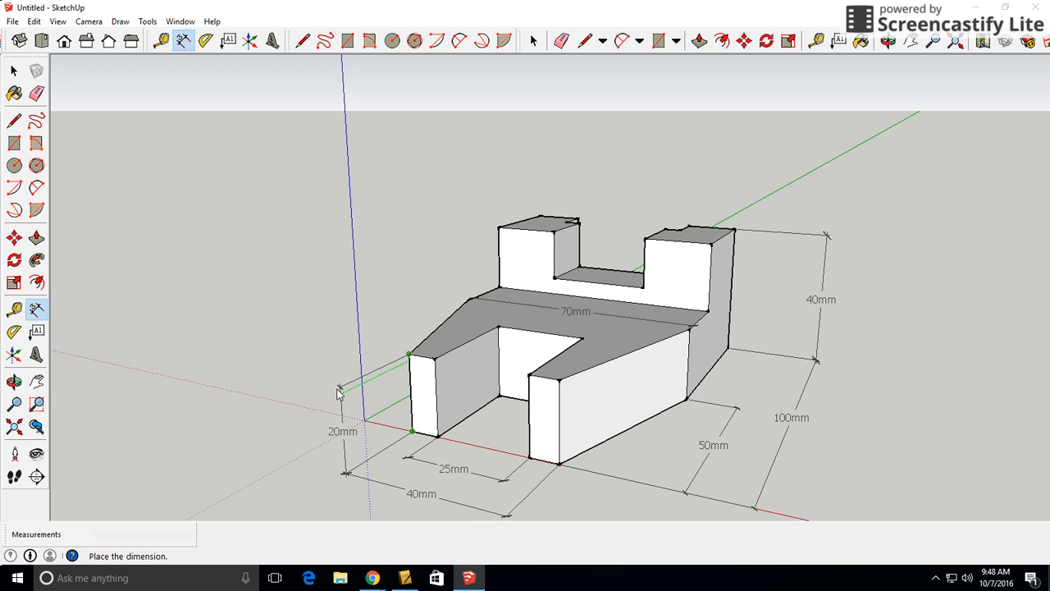
{"action": "left_click", "coordinate": [337, 392]}
Dimension the slot's depth along the top inner edge of the prong nearest the origin, placing the dimension outside the model's side
{"action": "middle_click_drag", "start_coordinate": [619, 433], "coordinate": [726, 433]}
{"action": "scroll", "coordinate": [726, 443], "scroll_direction": "down", "scroll_amount": 2}
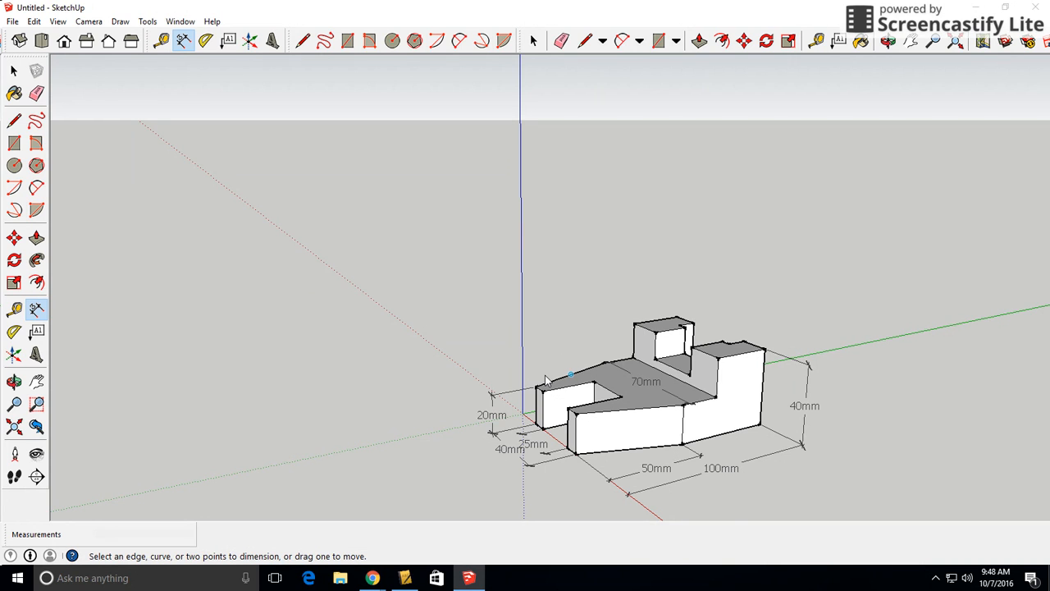
{"action": "scroll", "coordinate": [541, 392], "scroll_direction": "up", "scroll_amount": 2}
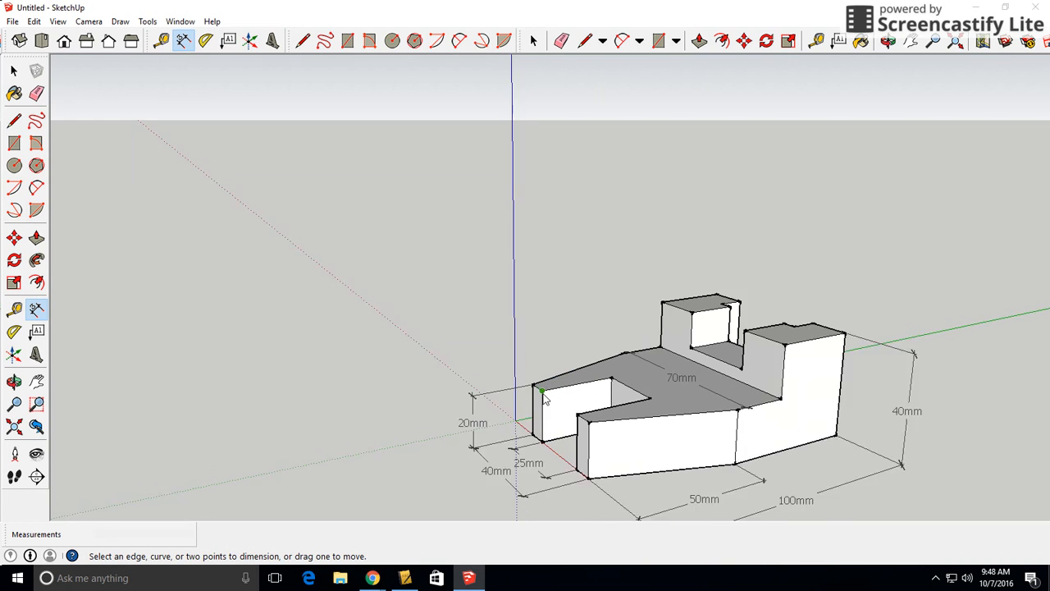
{"action": "scroll", "coordinate": [542, 397], "scroll_direction": "up", "scroll_amount": 1}
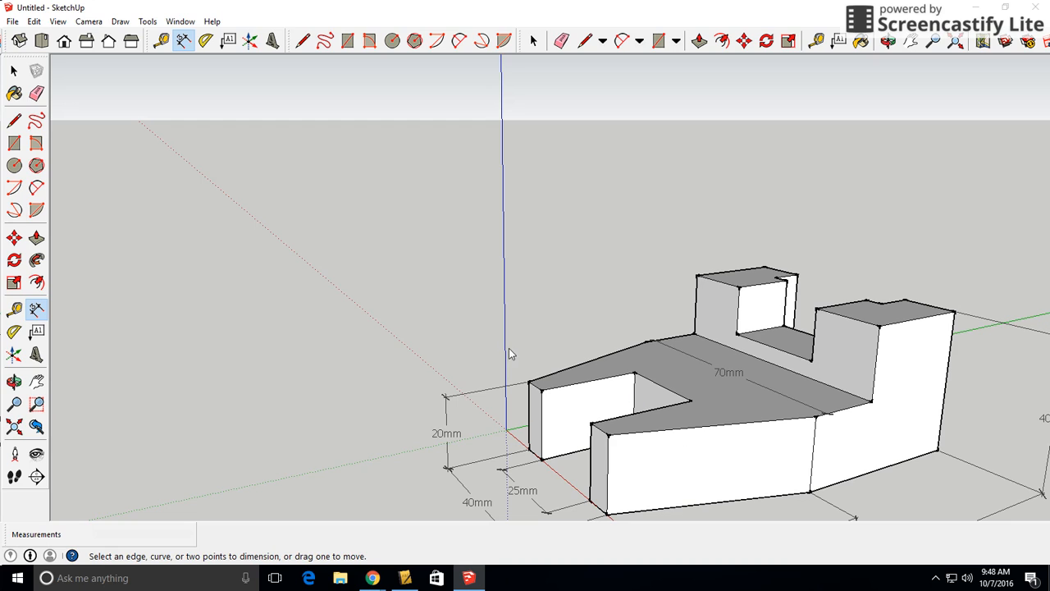
{"action": "left_click", "coordinate": [542, 389]}
{"action": "left_click", "coordinate": [635, 375]}
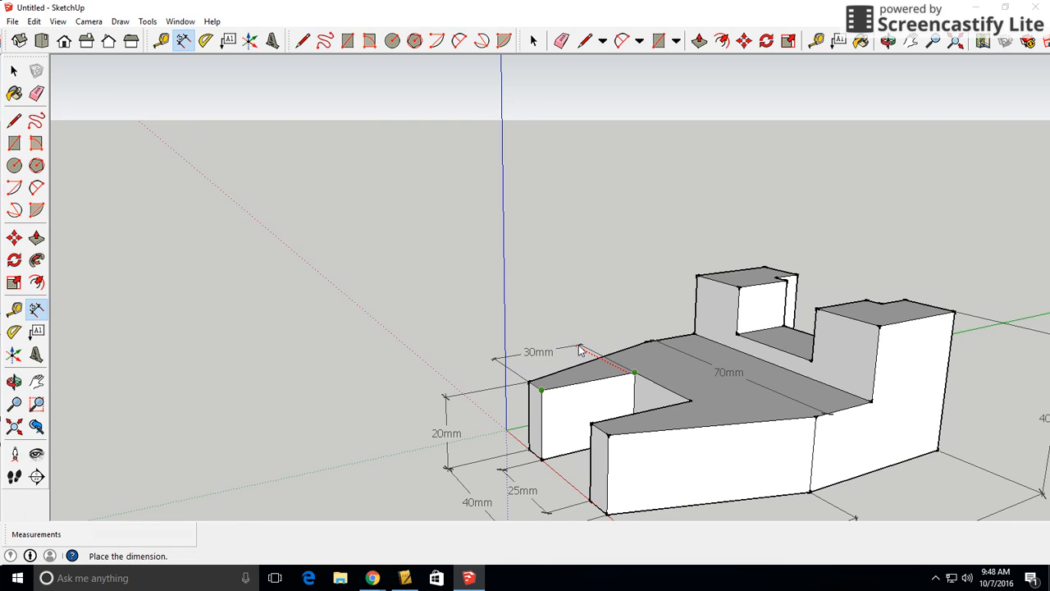
{"action": "left_click", "coordinate": [577, 345]}
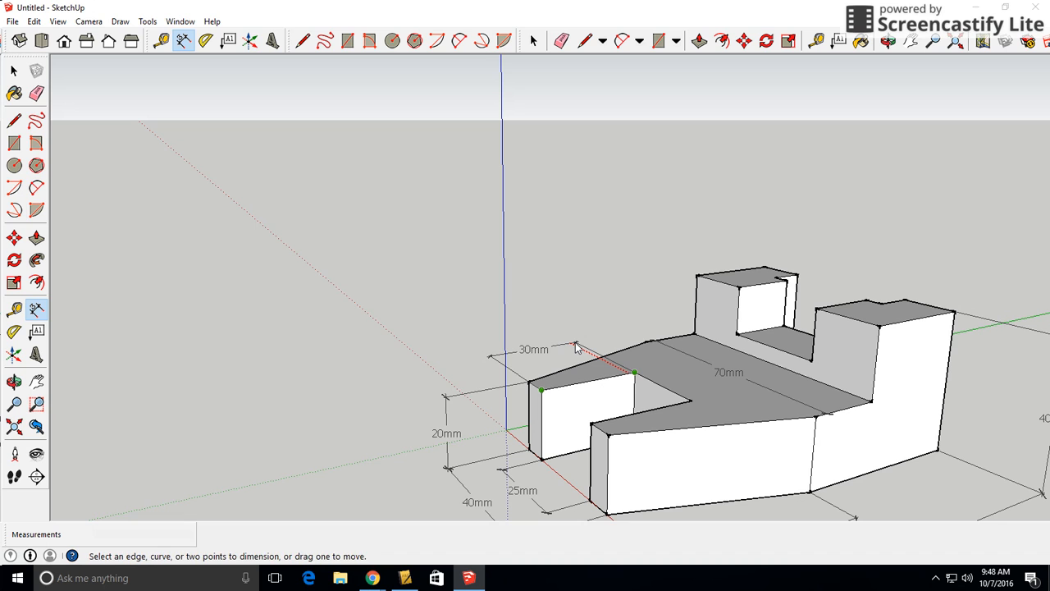
Dimension the outer top edge of the raised rear block on the slot depth dimension's side, placing it outside the block
{"action": "scroll", "coordinate": [696, 477], "scroll_direction": "down", "scroll_amount": 1}
{"action": "scroll", "coordinate": [811, 470], "scroll_direction": "down", "scroll_amount": 1}
{"action": "middle_click_drag", "start_coordinate": [811, 470], "coordinate": [962, 466]}
{"action": "scroll", "coordinate": [978, 461], "scroll_direction": "up", "scroll_amount": 1}
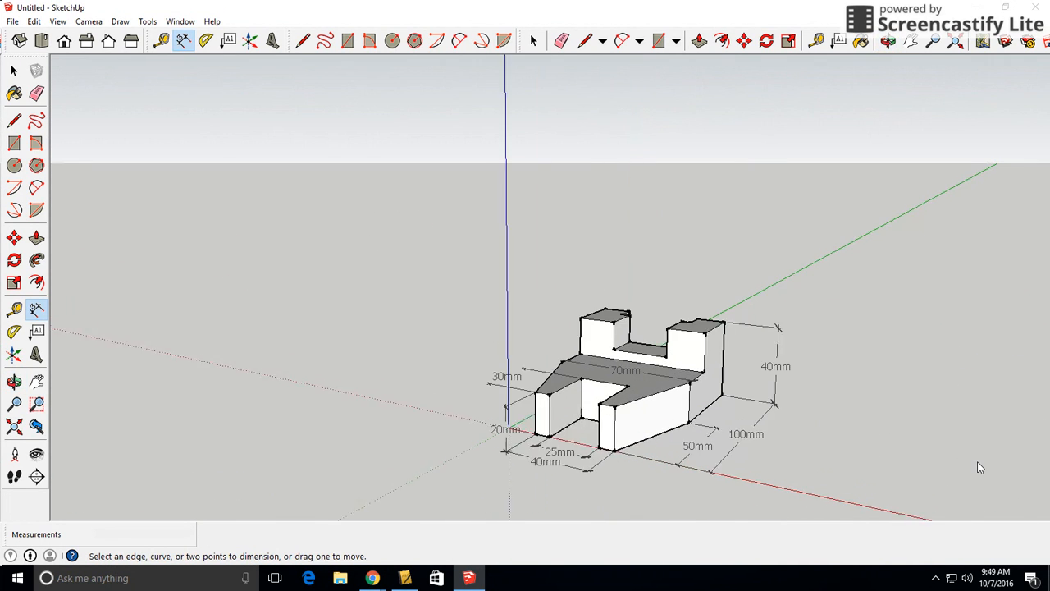
{"action": "scroll", "coordinate": [939, 447], "scroll_direction": "up", "scroll_amount": 1}
{"action": "middle_click_drag", "start_coordinate": [882, 365], "coordinate": [746, 384]}
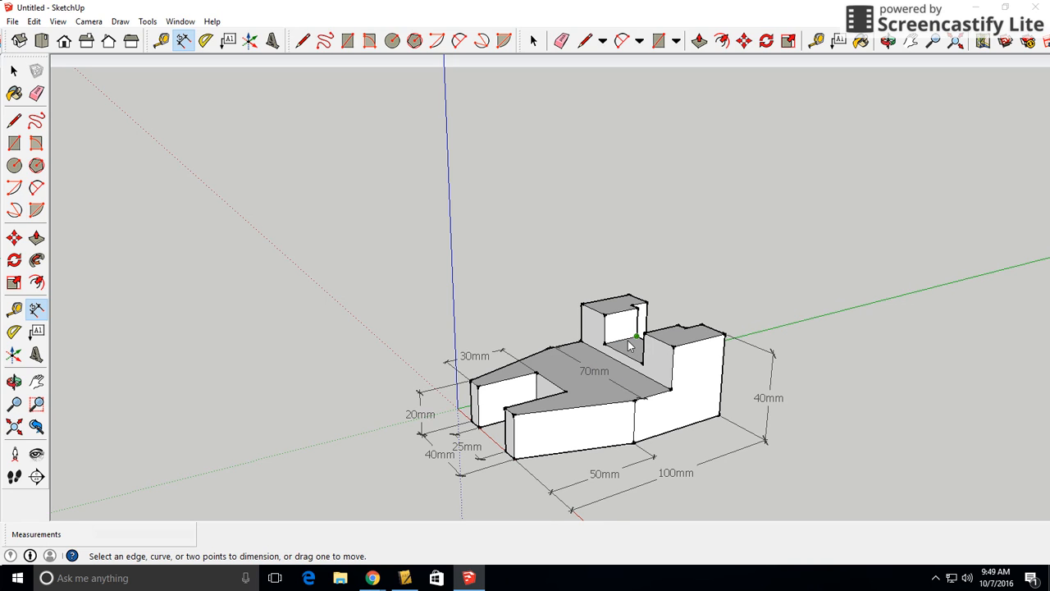
{"action": "scroll", "coordinate": [619, 351], "scroll_direction": "up", "scroll_amount": 1}
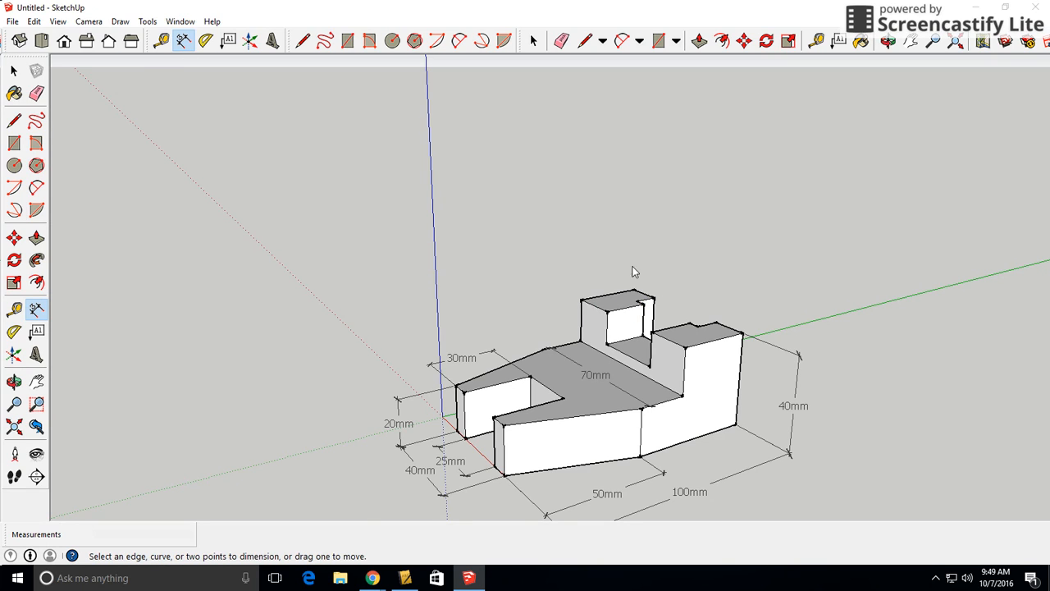
{"action": "left_click", "coordinate": [632, 292]}
{"action": "left_click", "coordinate": [582, 300]}
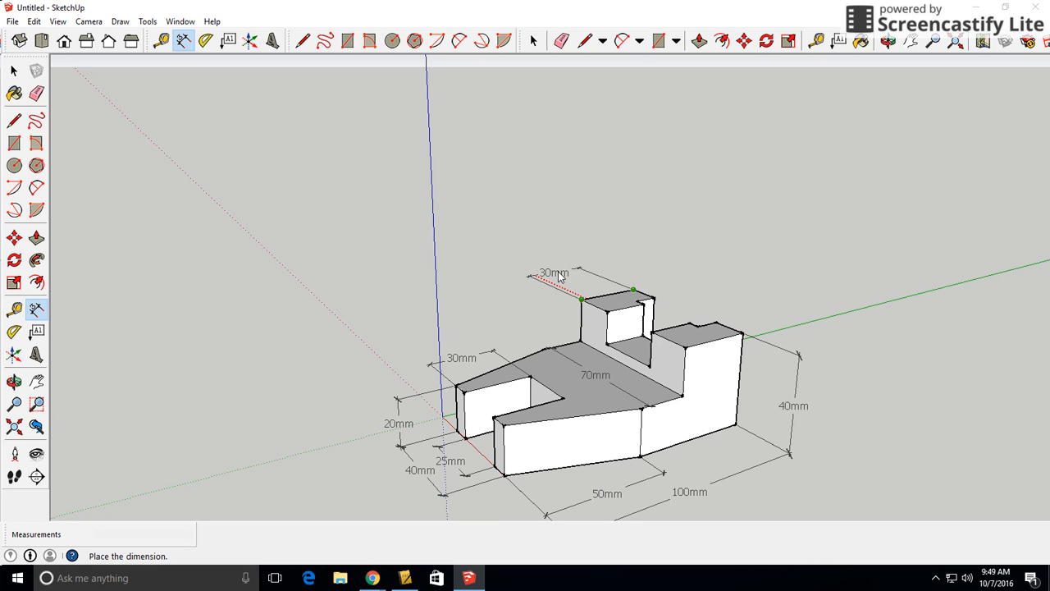
{"action": "left_click", "coordinate": [562, 277]}
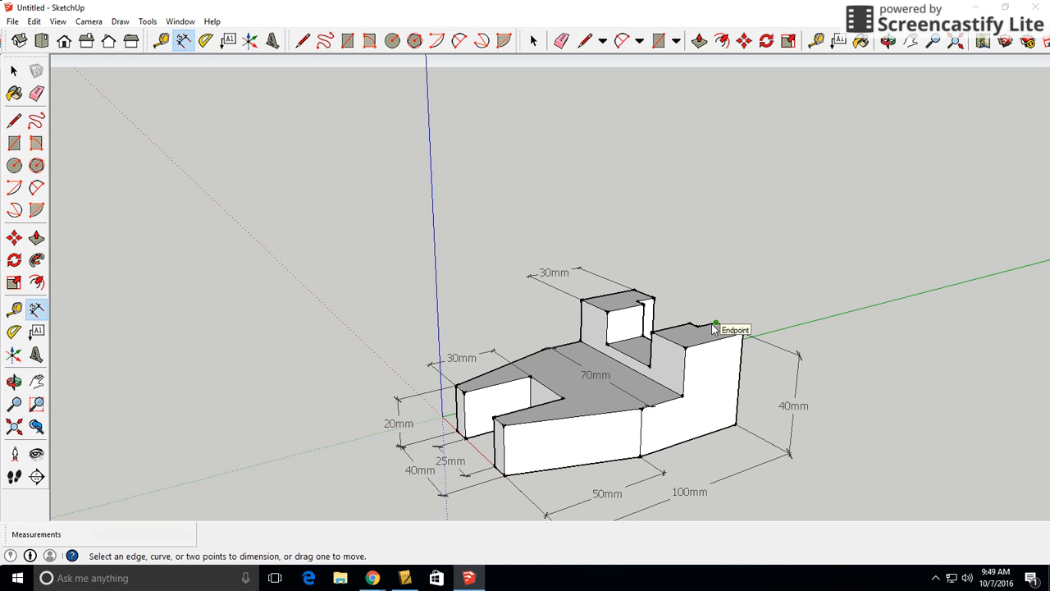
Dimension the rear notch's lengthwise depth from the same block's outer rear top corner to the notch corner, placing it inside the block-length dimension
{"action": "left_click", "coordinate": [634, 291]}
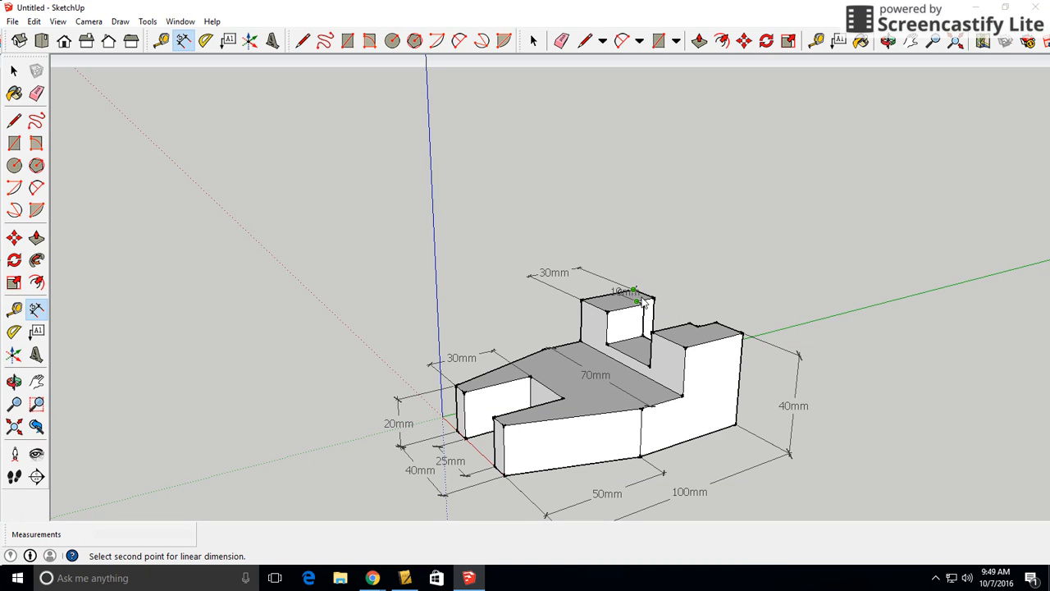
{"action": "left_click", "coordinate": [638, 304]}
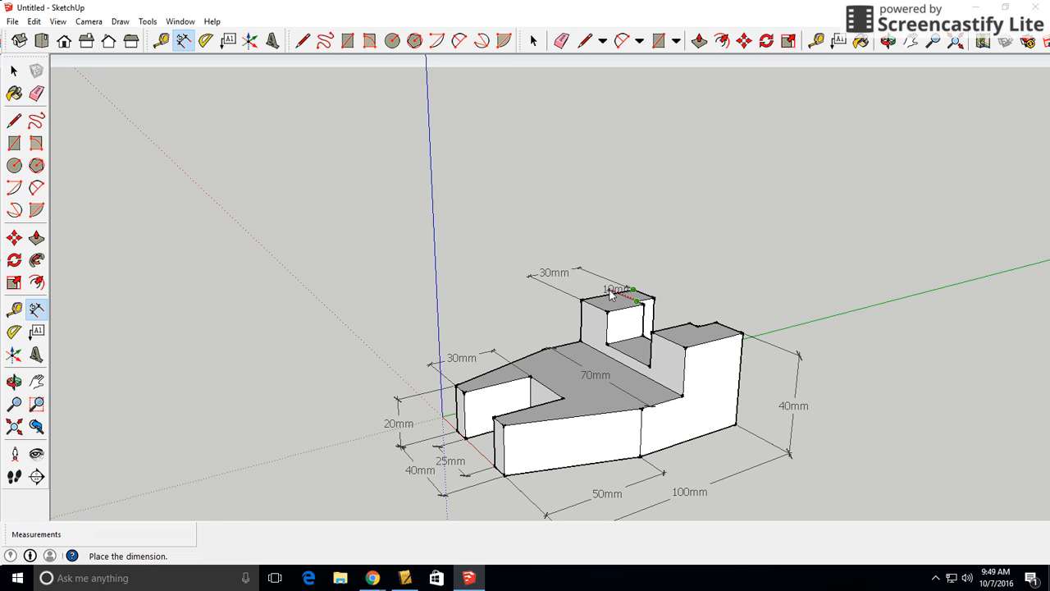
{"action": "left_click", "coordinate": [594, 284]}
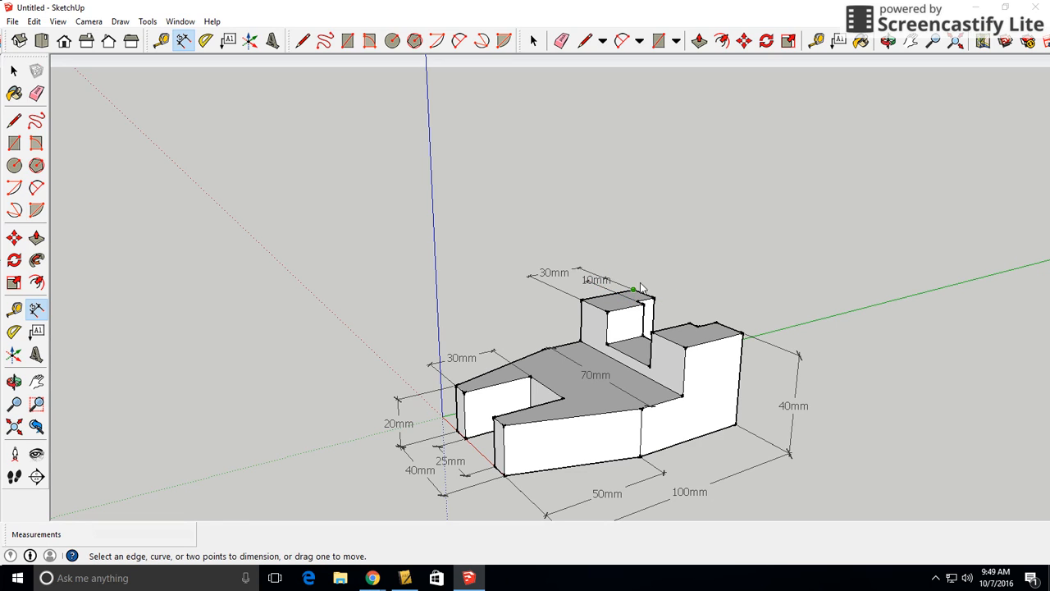
Try repositioning the notch depth dimension slightly closer to the raised block
{"action": "left_click", "coordinate": [598, 279]}
{"action": "left_click", "coordinate": [601, 280]}
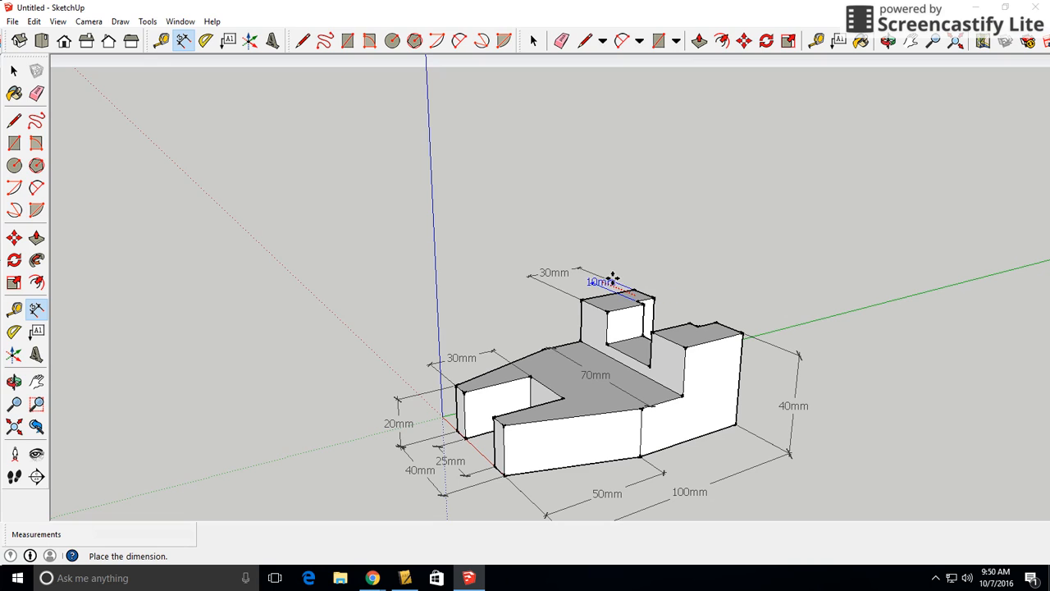
{"action": "left_click", "coordinate": [608, 280]}
{"action": "double_click", "coordinate": [612, 282]}
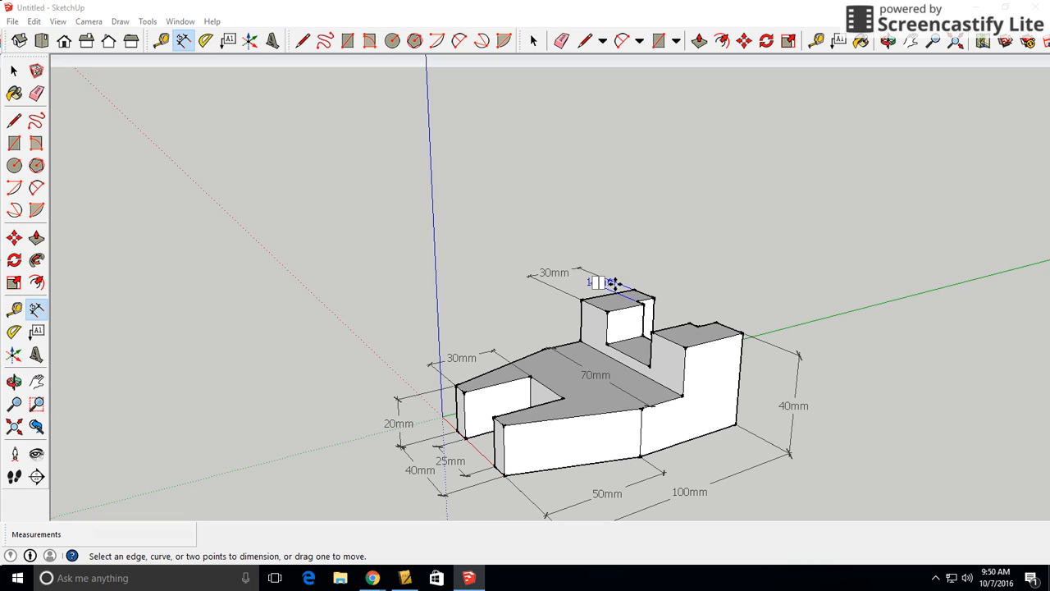
{"action": "left_click", "coordinate": [649, 248]}
{"action": "left_click", "coordinate": [605, 279]}
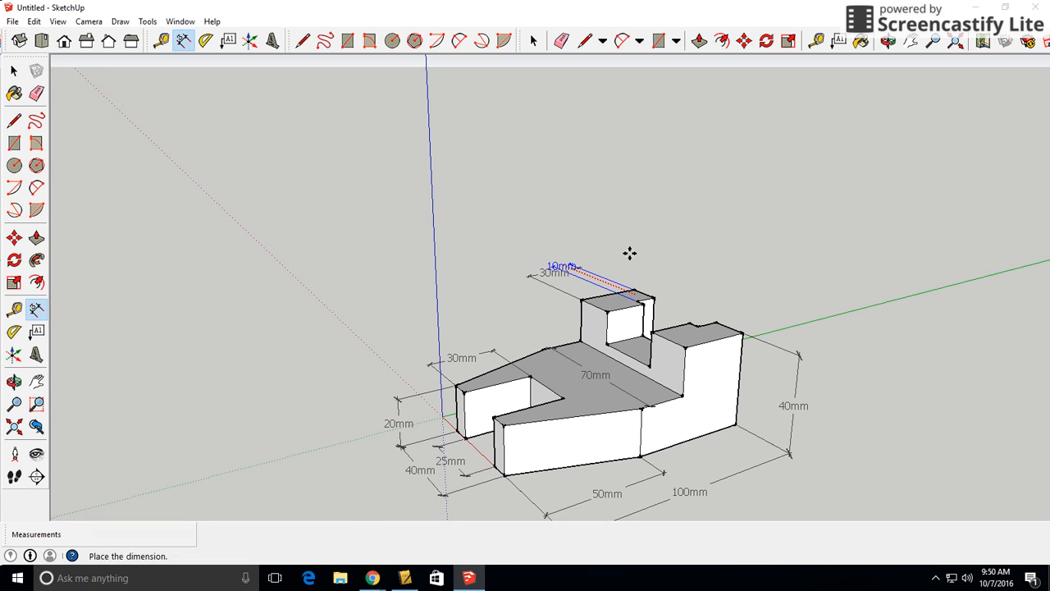
{"action": "left_click", "coordinate": [604, 283]}
Set the notch depth dimension's text position to Outside Start
{"action": "right_click", "coordinate": [603, 286]}
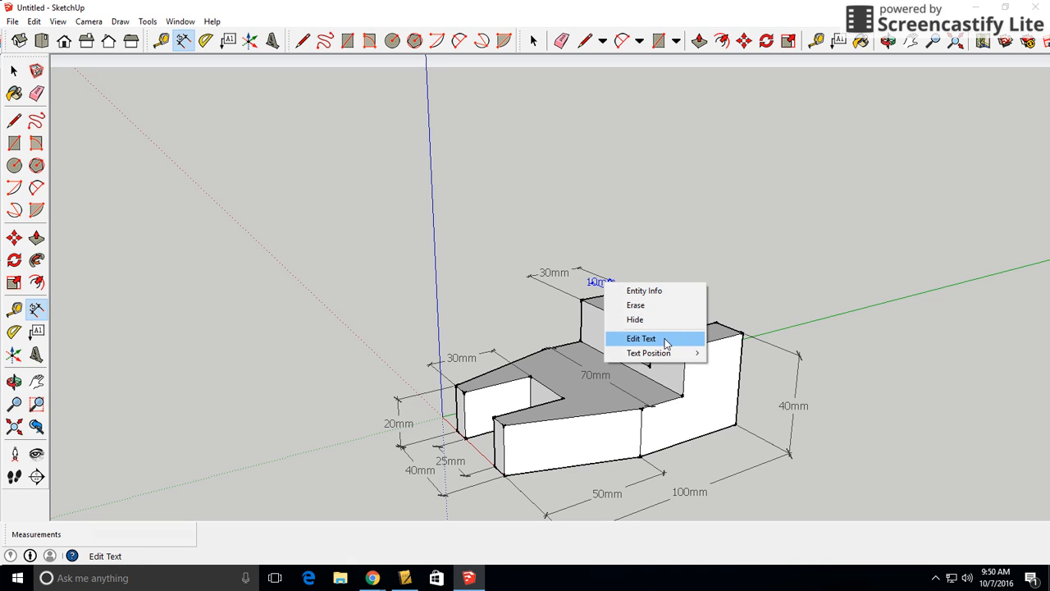
{"action": "mouse_move", "coordinate": [666, 355]}
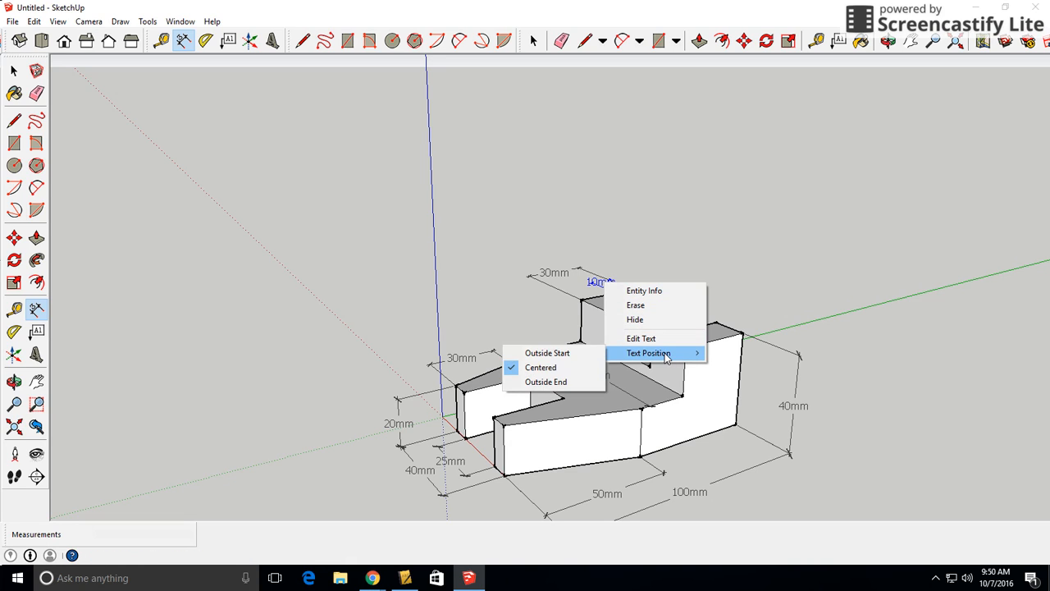
{"action": "left_click", "coordinate": [576, 355]}
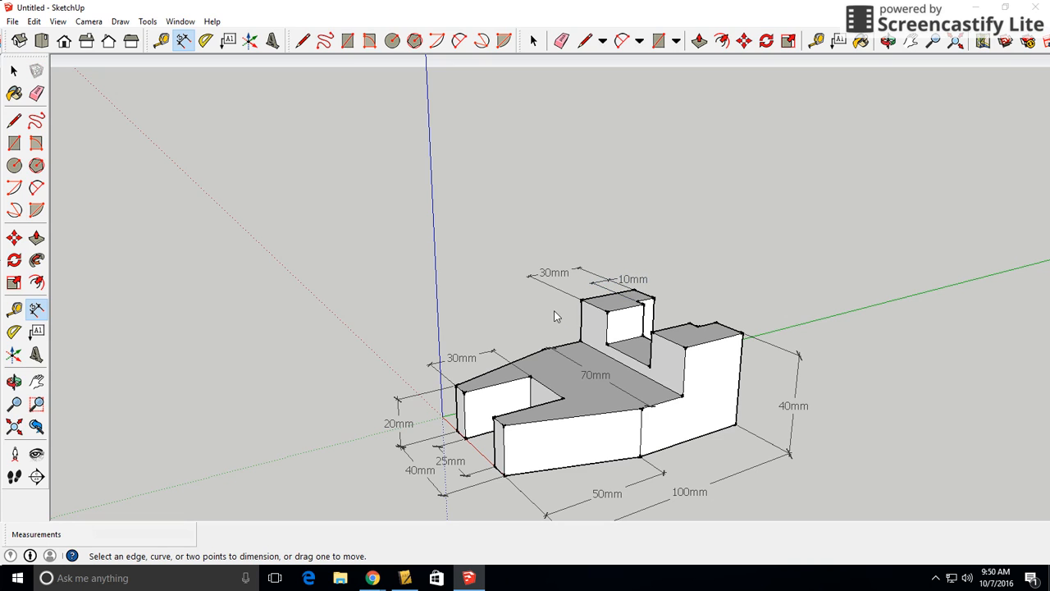
Move the notch depth dimension slightly outward so it sits between the raised block and the block-length dimension
{"action": "left_click", "coordinate": [627, 279]}
{"action": "left_click", "coordinate": [628, 277]}
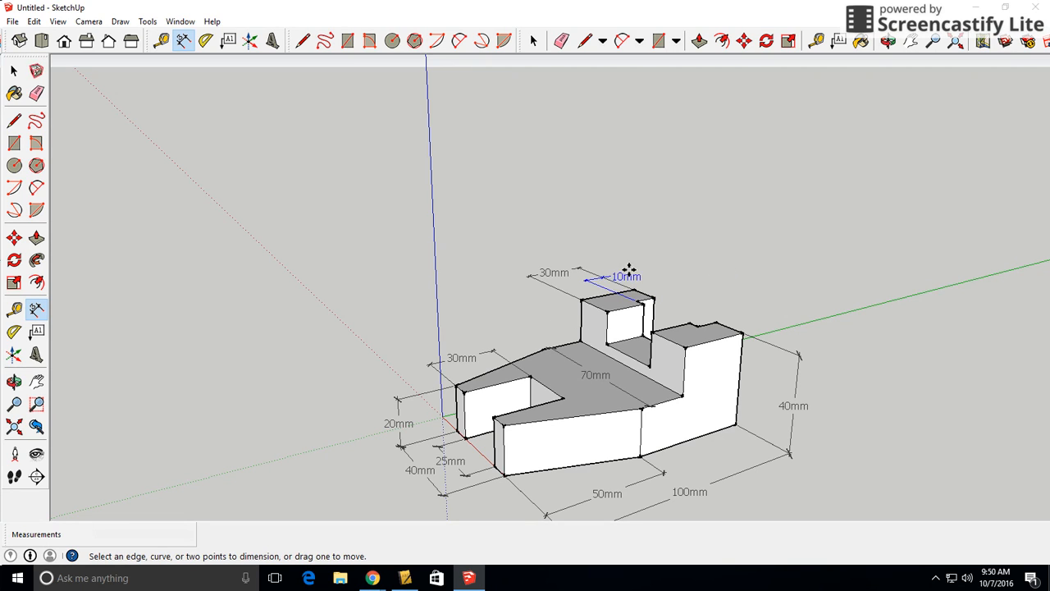
{"action": "left_click", "coordinate": [624, 275]}
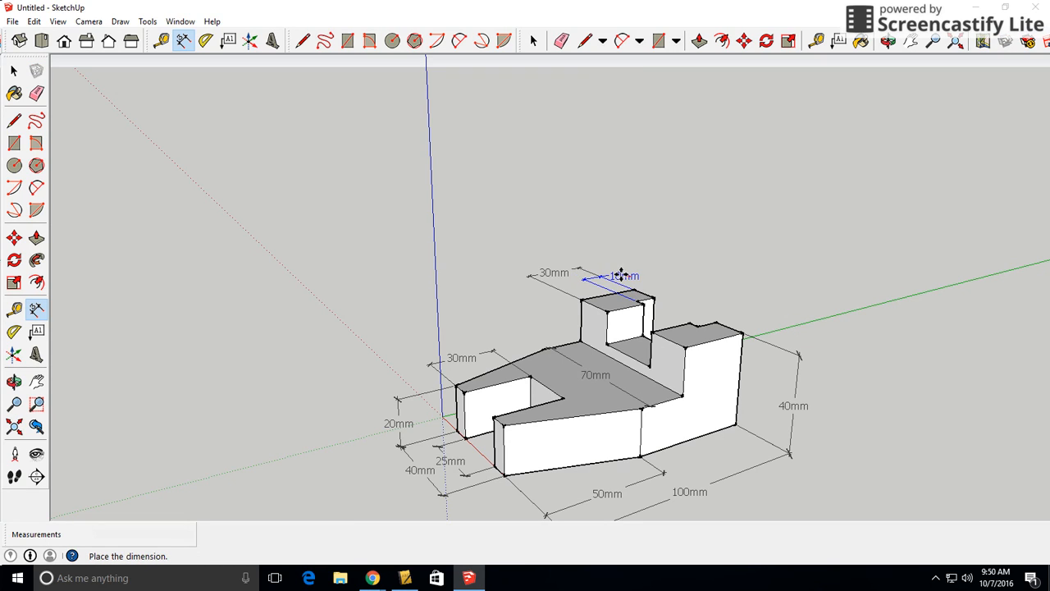
{"action": "left_click", "coordinate": [623, 276]}
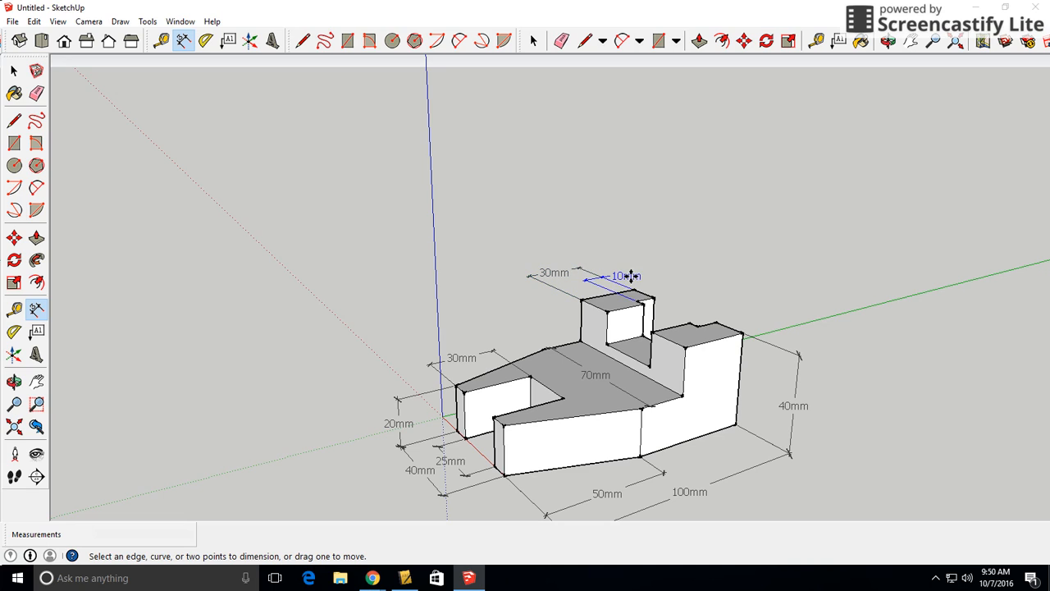
{"action": "right_click", "coordinate": [633, 280]}
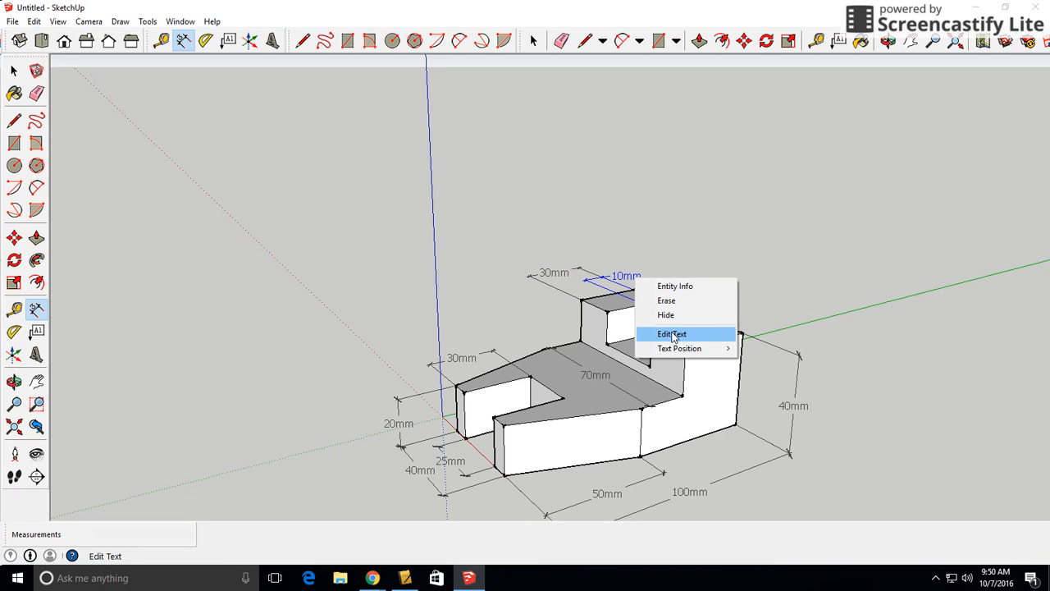
{"action": "left_click", "coordinate": [727, 192]}
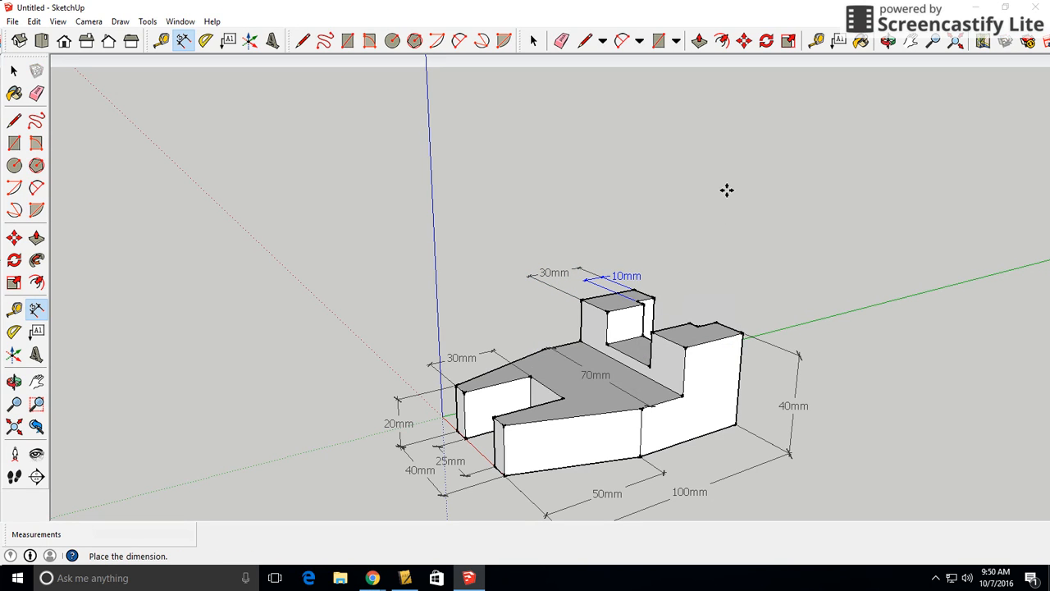
Place the notch depth dimension, and dimension the same block's inner top edge from the notch corner to its front corner, aligned beside it
{"action": "left_click", "coordinate": [629, 275]}
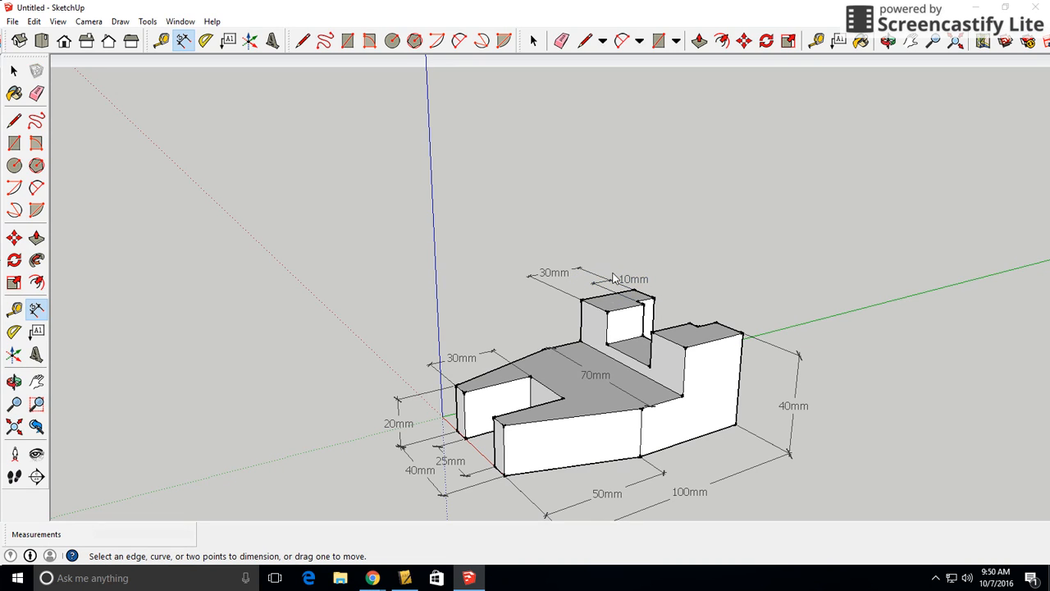
{"action": "left_click", "coordinate": [645, 305]}
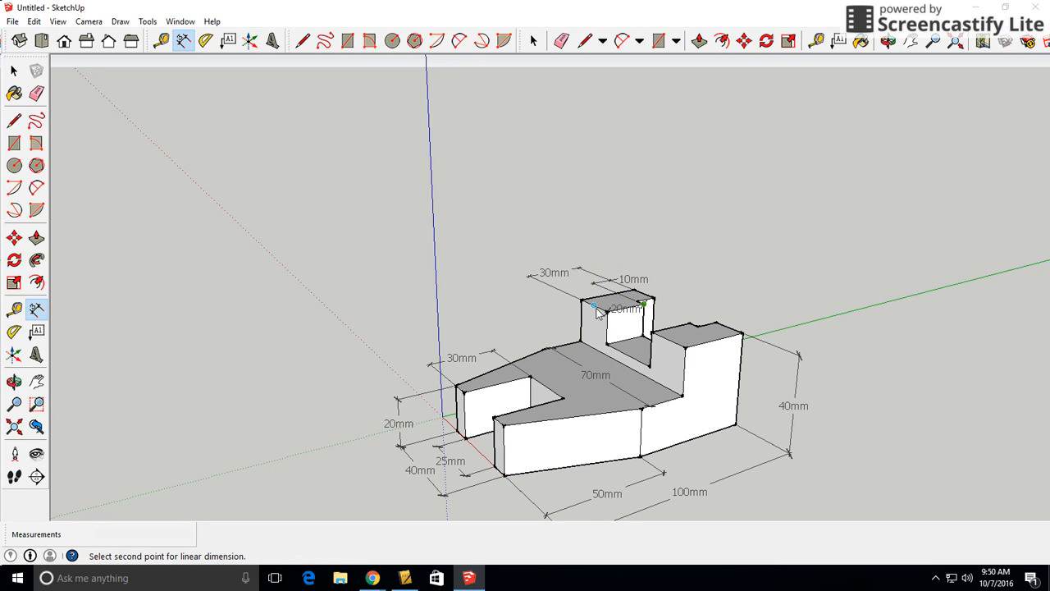
{"action": "left_click", "coordinate": [608, 310]}
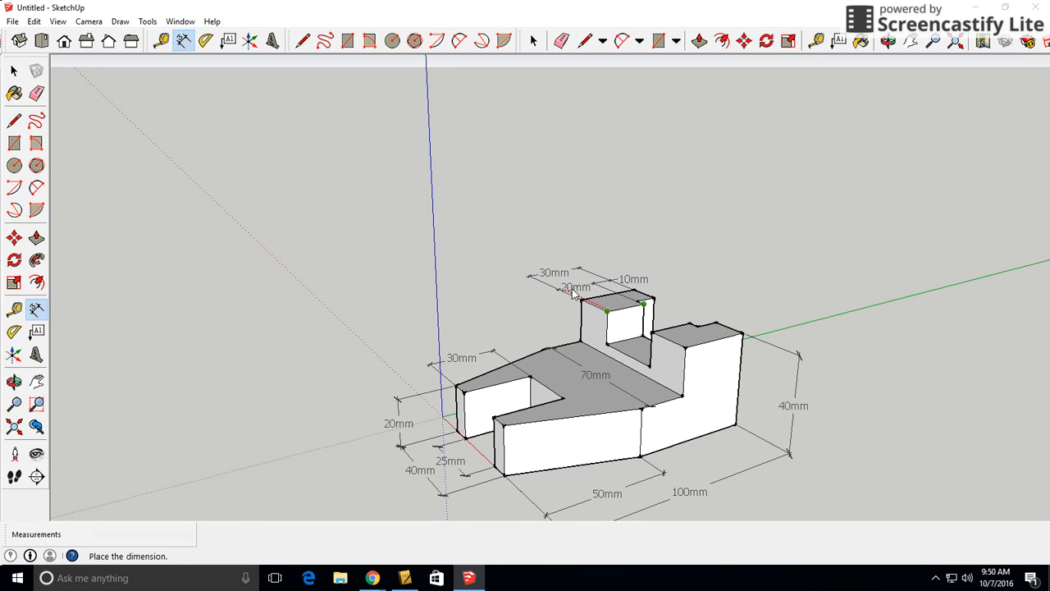
{"action": "left_click", "coordinate": [573, 294]}
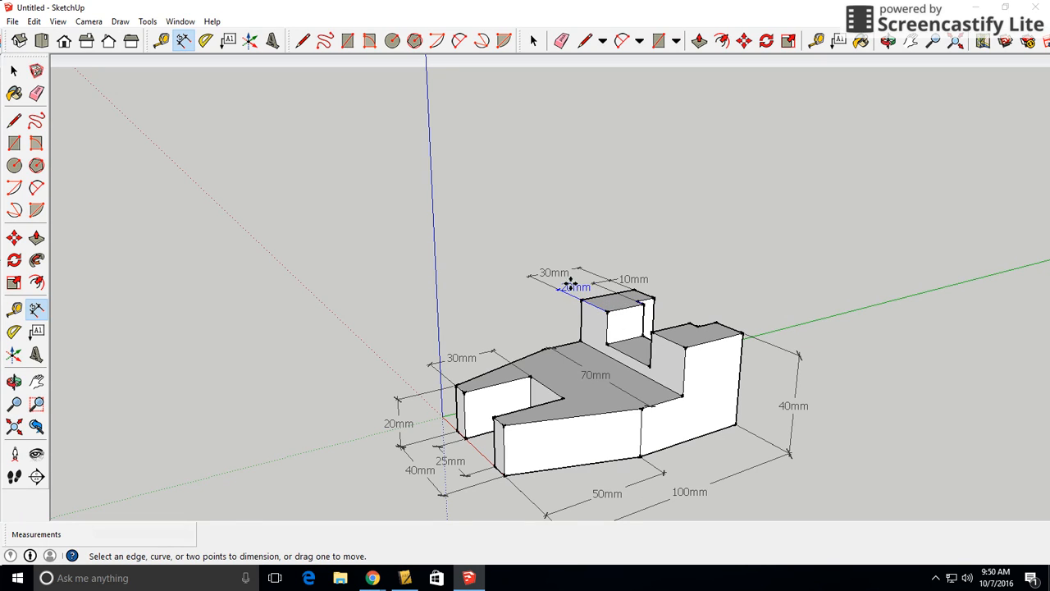
Set the text position of the raised block's inner top edge dimension to Outside End
{"action": "left_click", "coordinate": [572, 289]}
{"action": "right_click", "coordinate": [580, 288]}
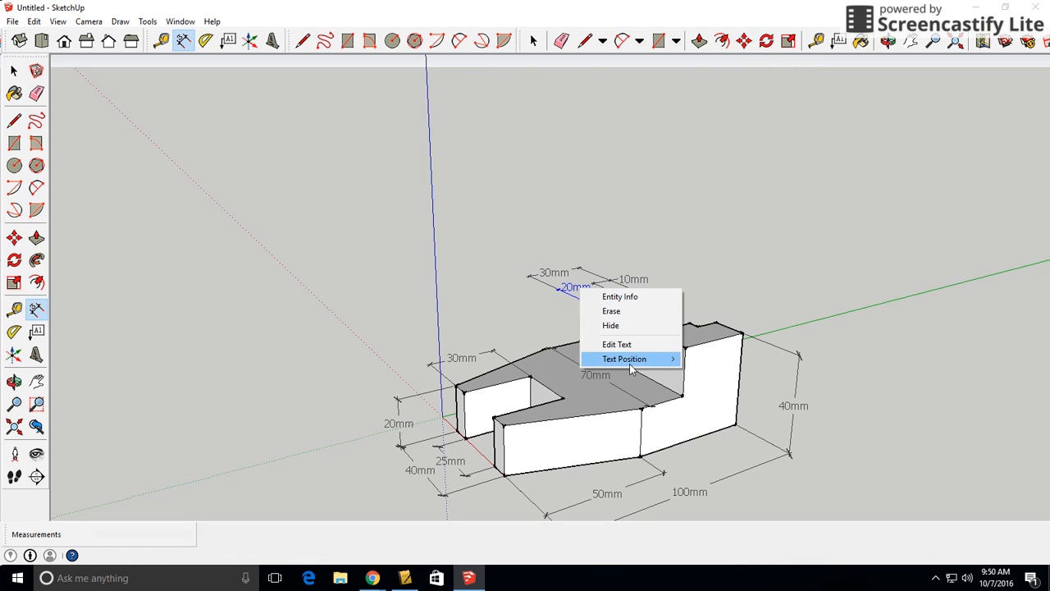
{"action": "mouse_move", "coordinate": [619, 361]}
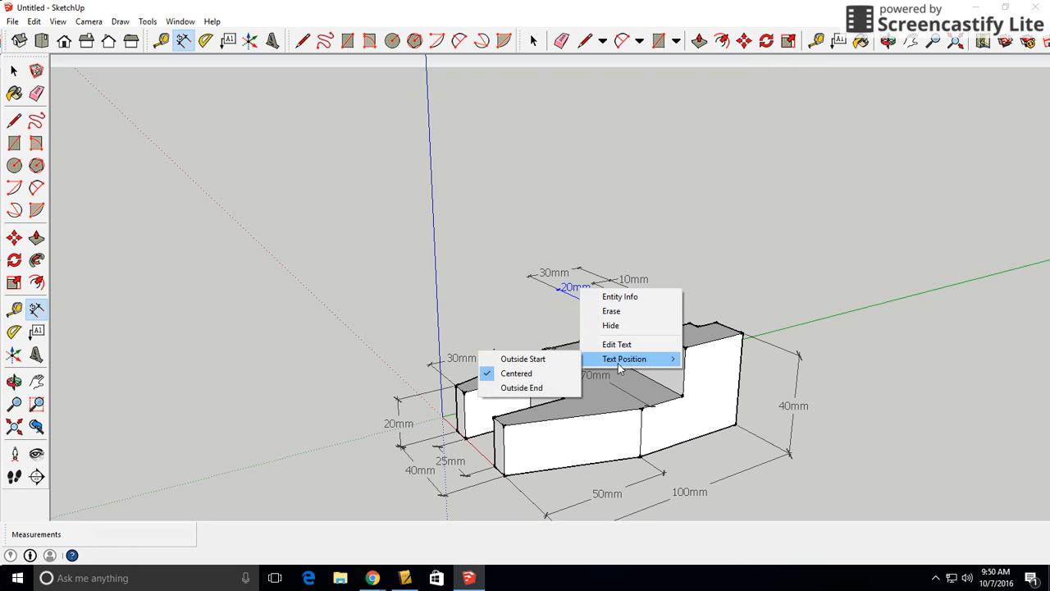
{"action": "left_click", "coordinate": [539, 390]}
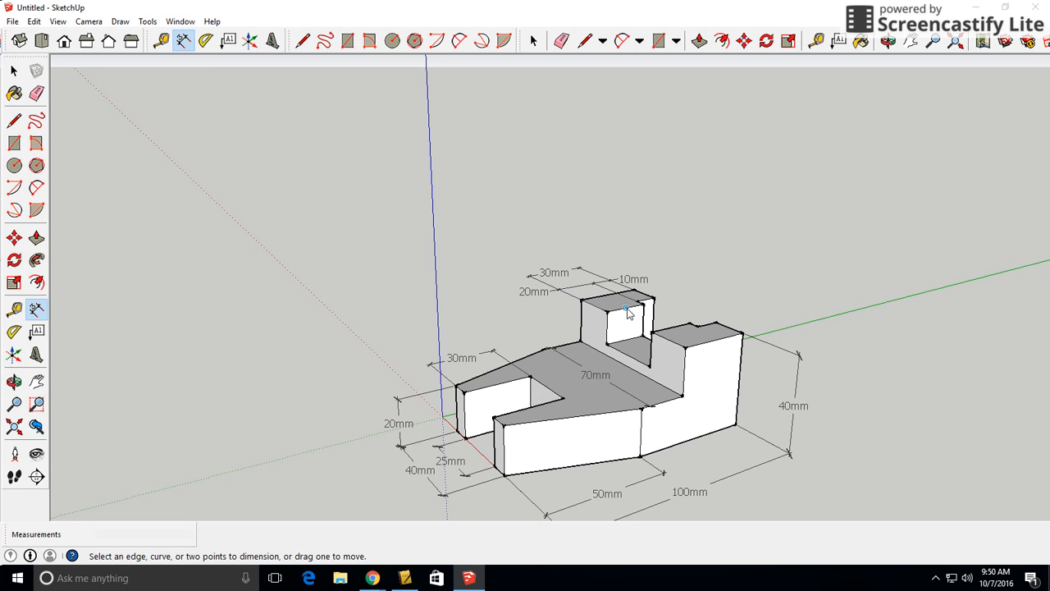
{"action": "scroll", "coordinate": [668, 345], "scroll_direction": "down", "scroll_amount": 1}
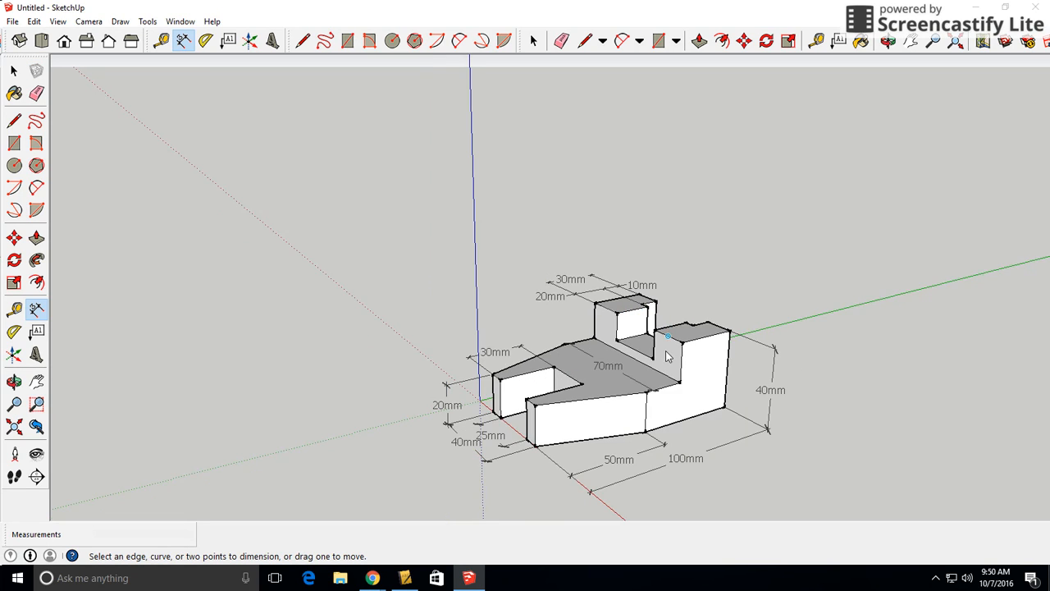
{"action": "middle_click_drag", "start_coordinate": [668, 354], "coordinate": [670, 453]}
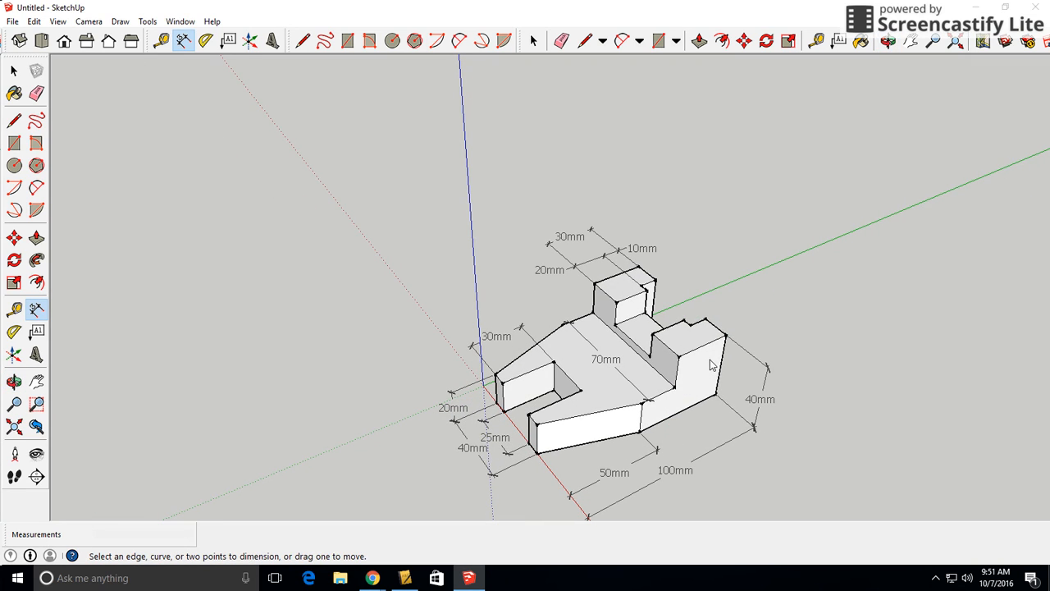